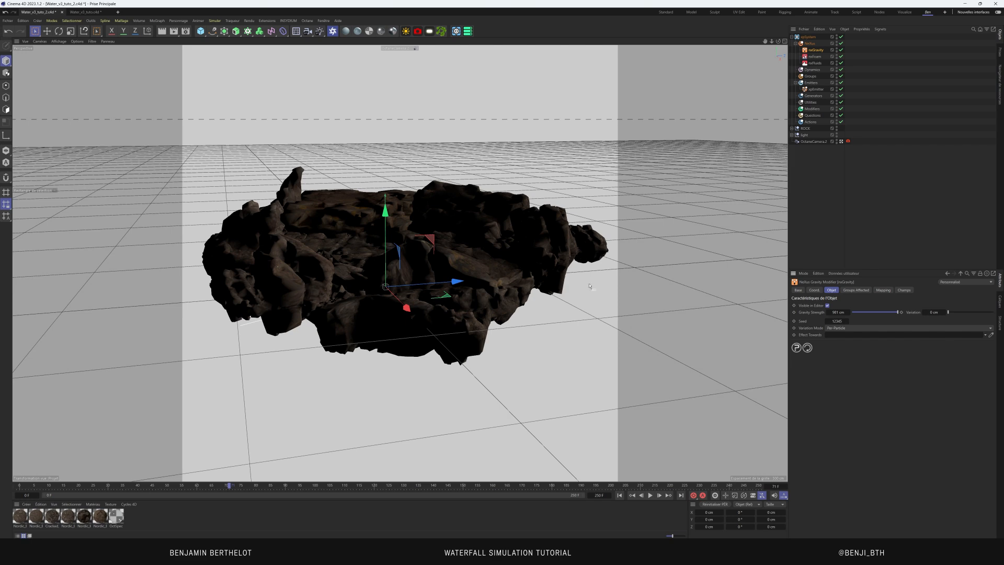
Add an nxKill modifier to the Nexus folder
left_click(809, 43)
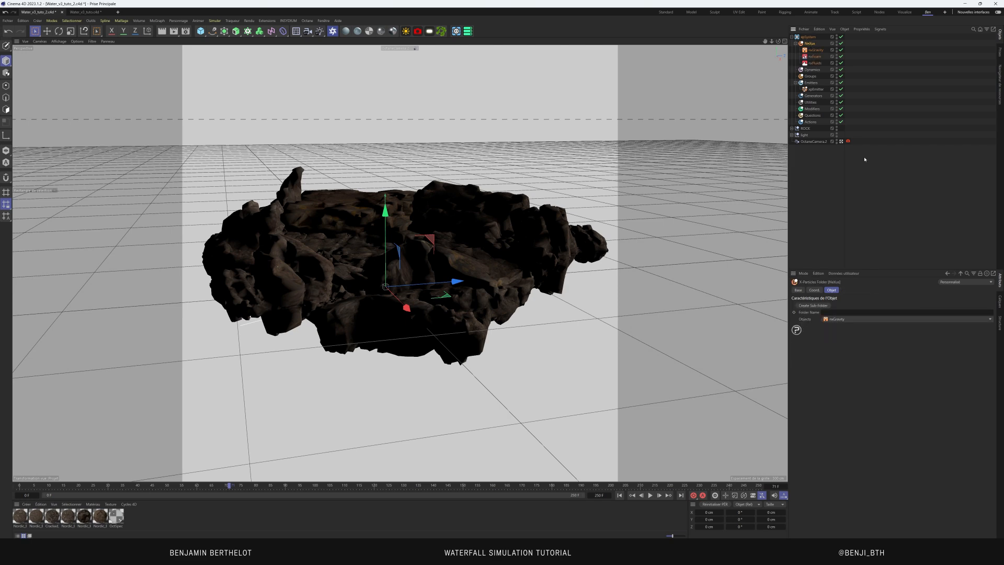
left_click(990, 321)
left_click(858, 441)
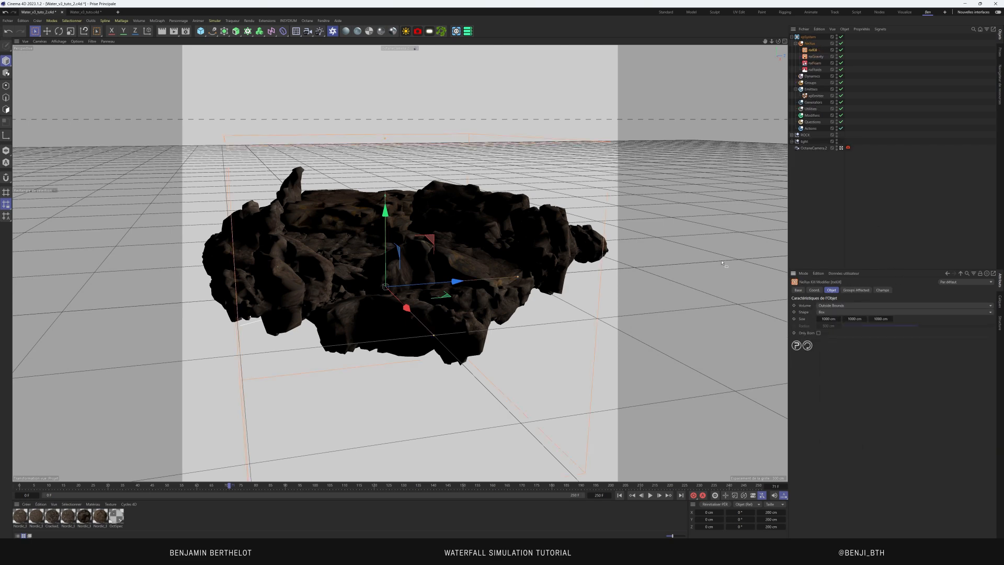
In the top view, enlarge the kill box to about 1343 cm in X and 1620 cm in Z and centre it over the rock
key("F2")
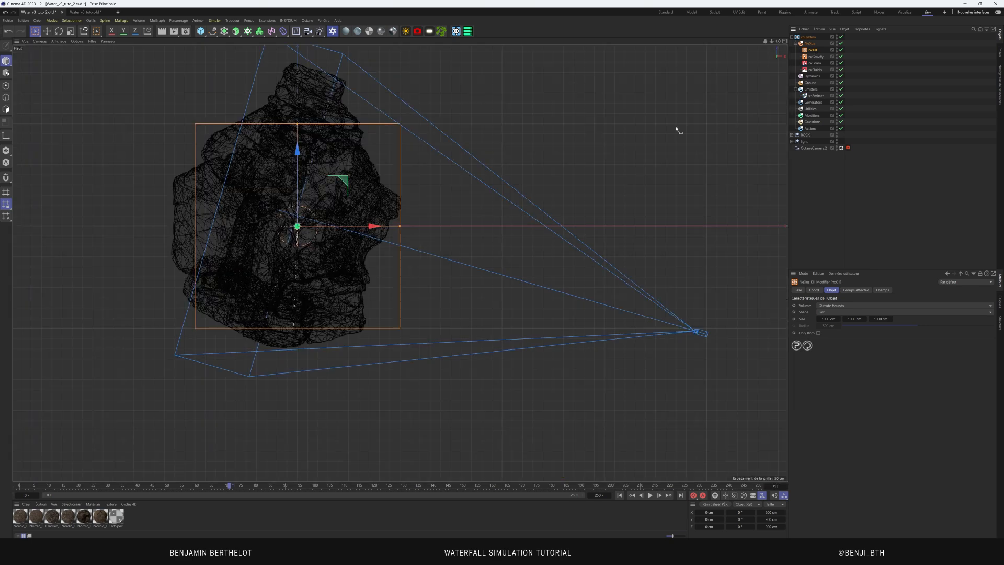
scroll(271, 141, "up", 3)
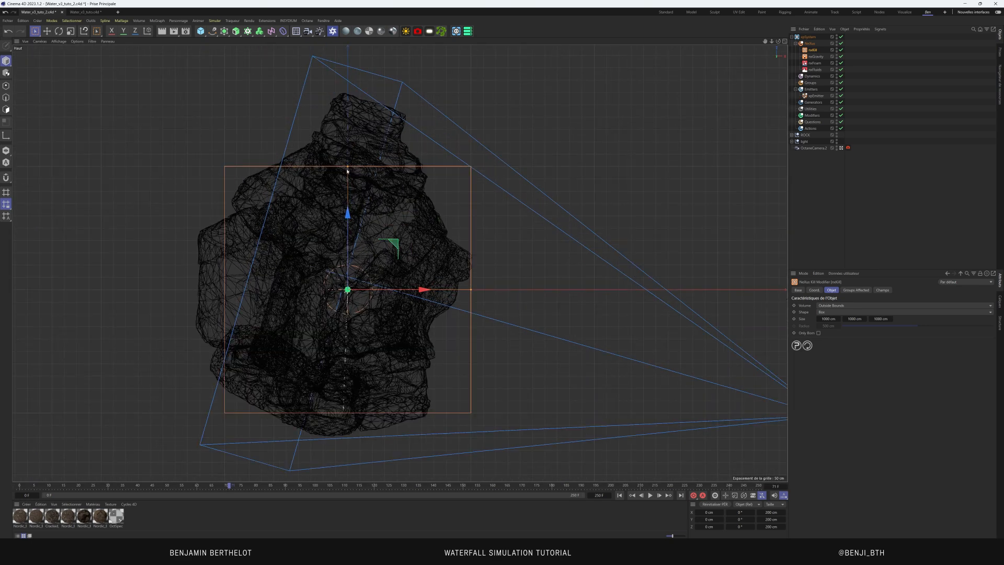
left_click_drag(350, 168, 353, 91)
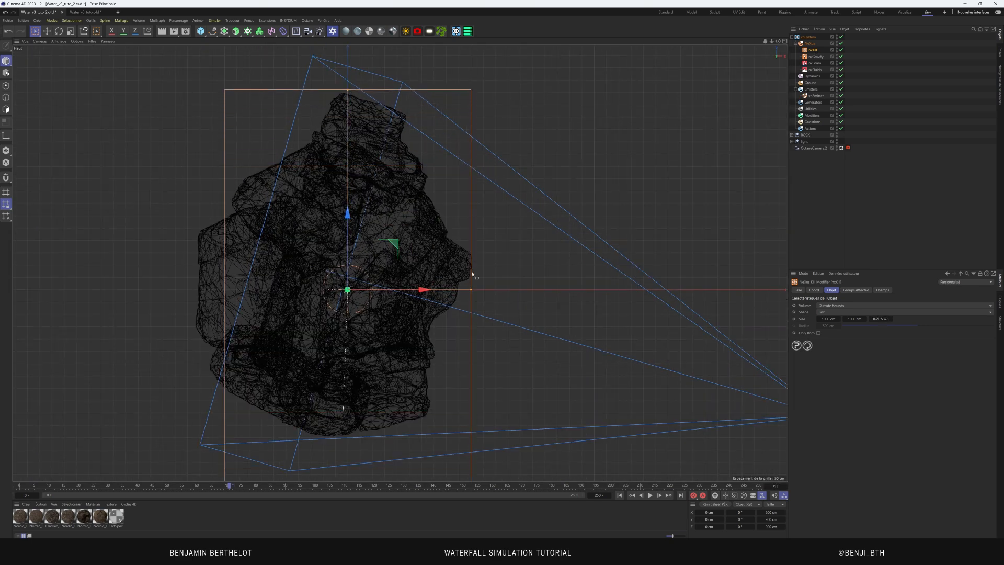
left_click_drag(470, 289, 512, 289)
left_click_drag(426, 291, 414, 290)
left_click_drag(340, 215, 340, 201)
Raise the kill box to about Y 114 cm and fine-tune its position around the rock in the side and front views
key("F3")
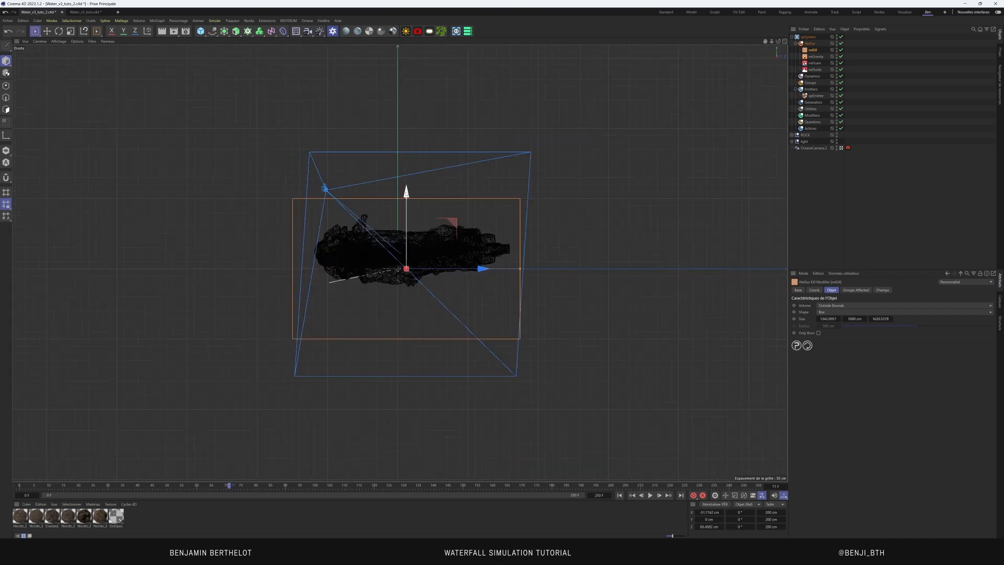
left_click_drag(407, 192, 406, 173)
key("F1")
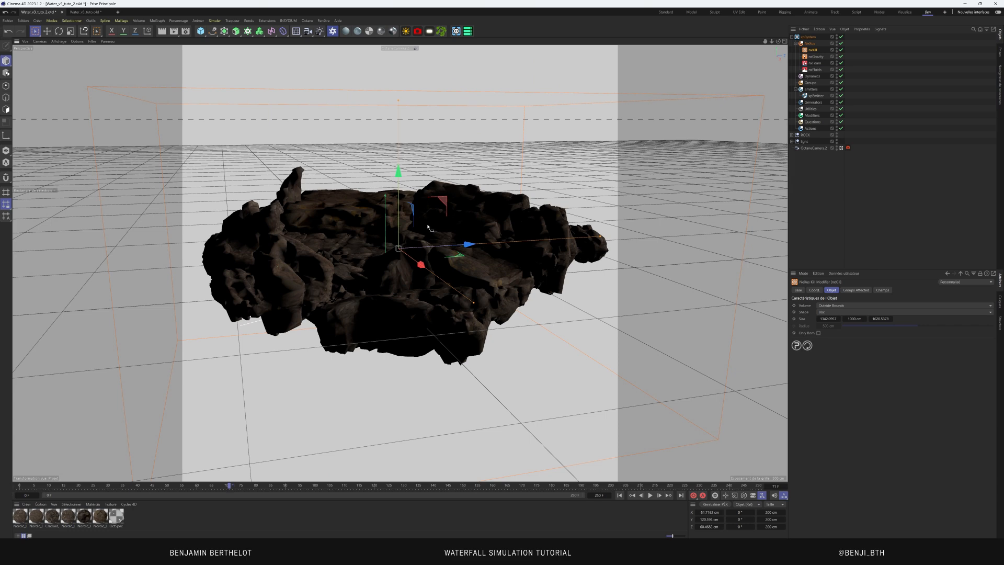
key("F2")
key("F4")
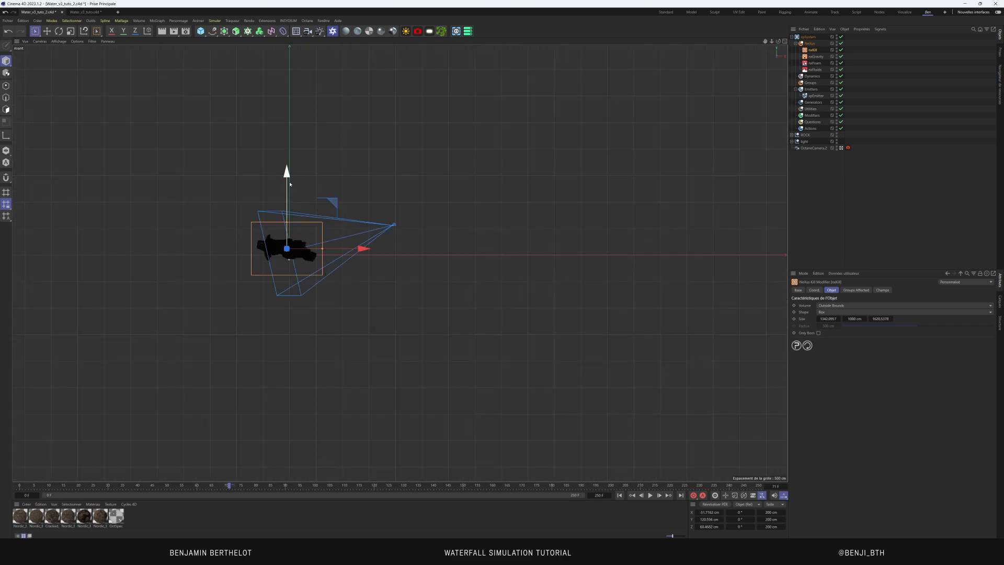
left_click_drag(288, 179, 287, 181)
left_click_drag(361, 249, 362, 248)
key("F1")
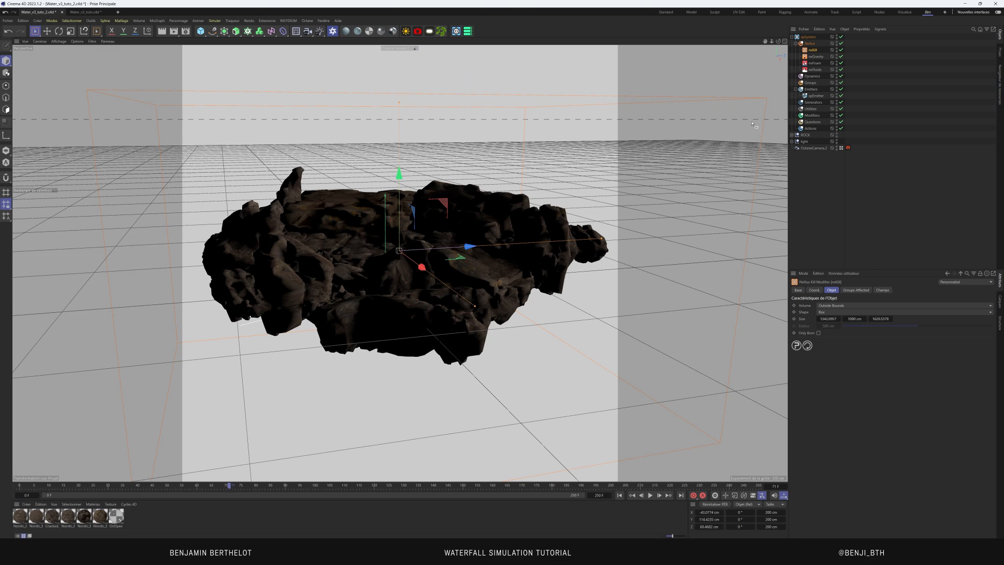
Add an xpOpenVDBMesher to the Generators folder and select it
left_click(814, 96)
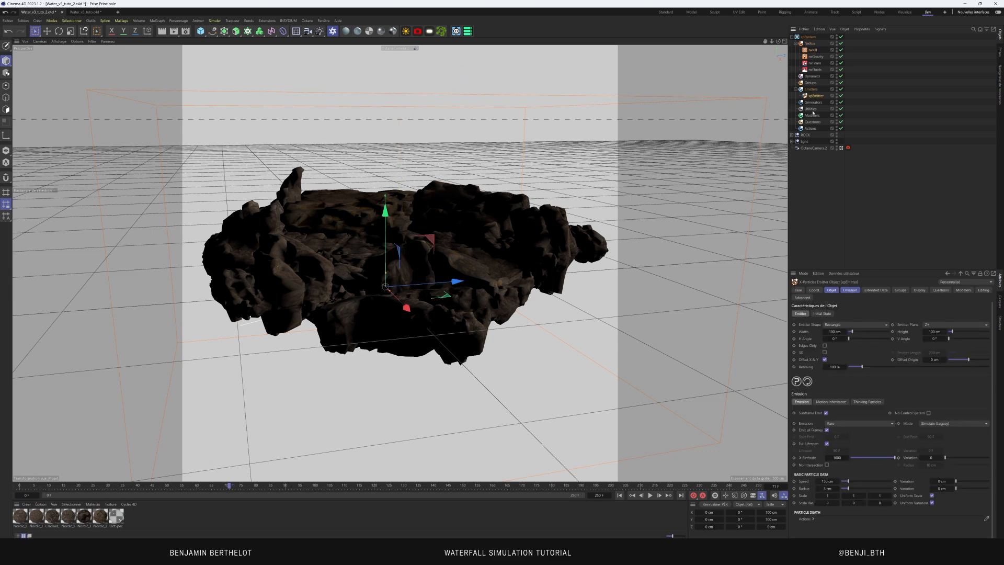
left_click(812, 103)
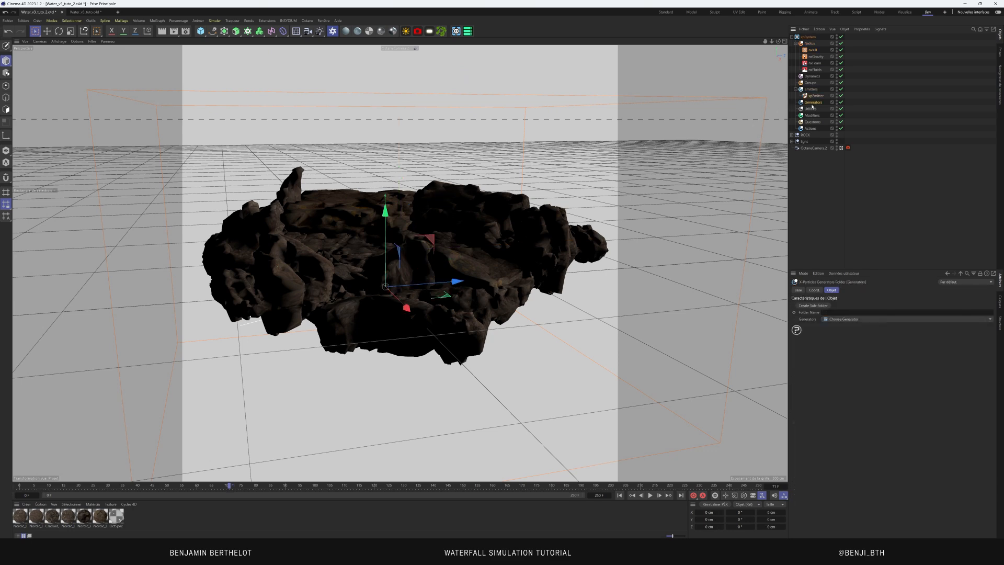
left_click(991, 319)
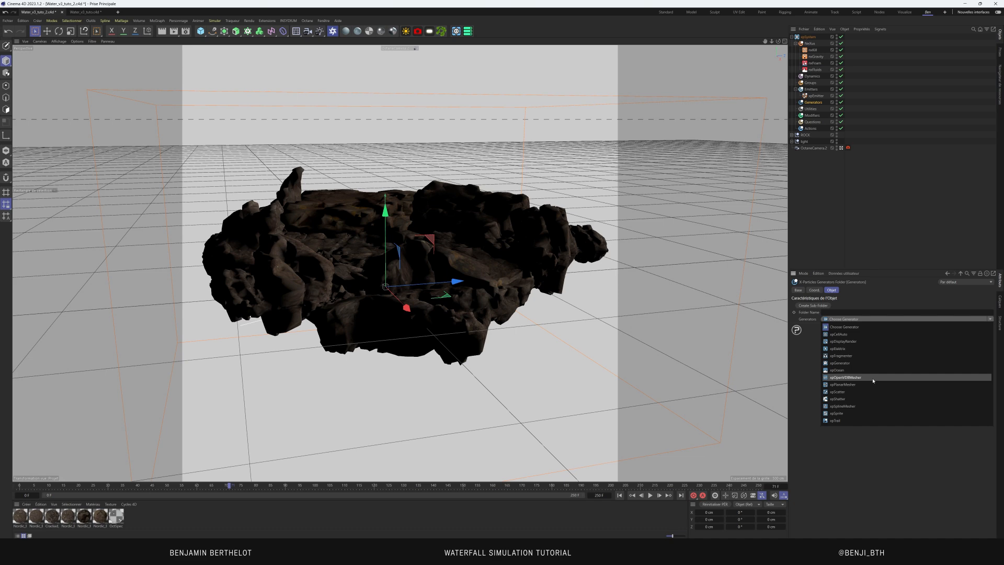
left_click(845, 378)
left_click(828, 174)
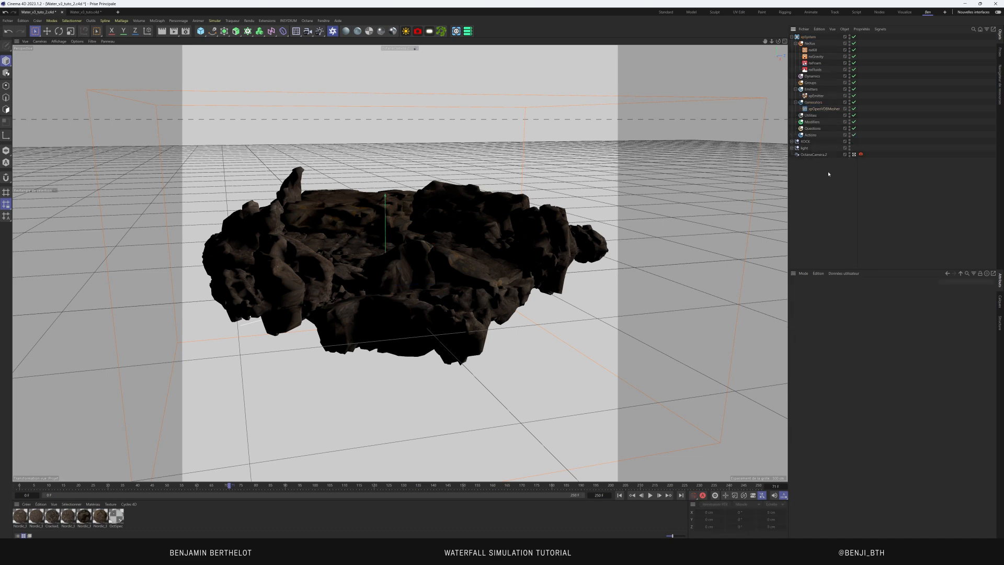
left_click(821, 109)
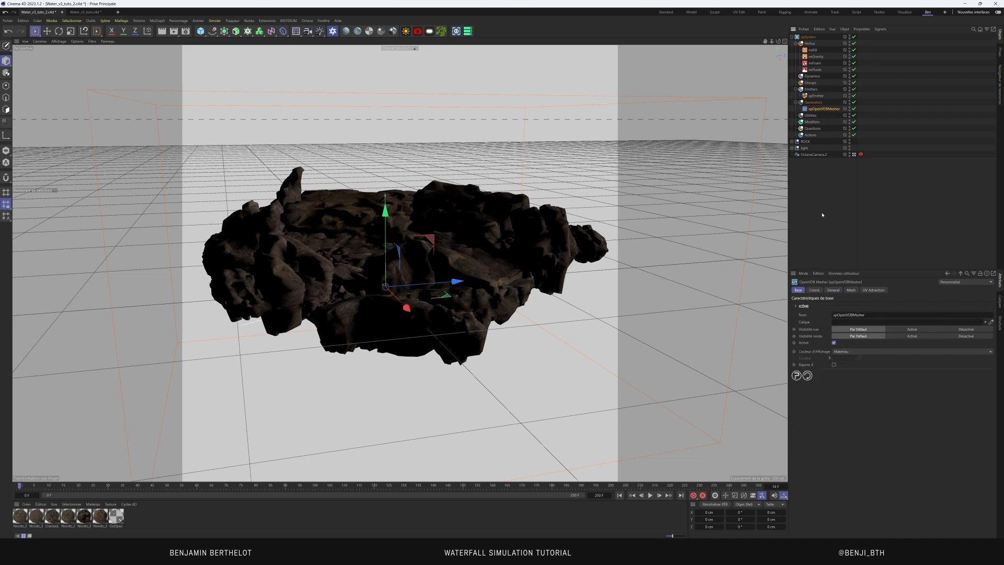
Raise the xpEmitter to about Y 205 cm and shift it slightly along negative Z, above the rock
left_click(816, 96)
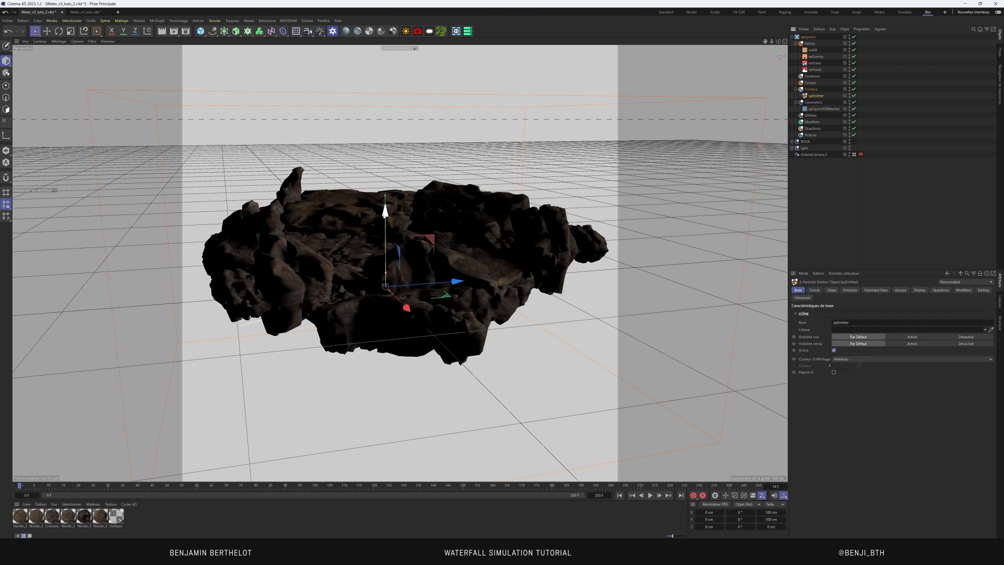
left_click_drag(385, 225, 385, 166)
left_click_drag(455, 224, 439, 224)
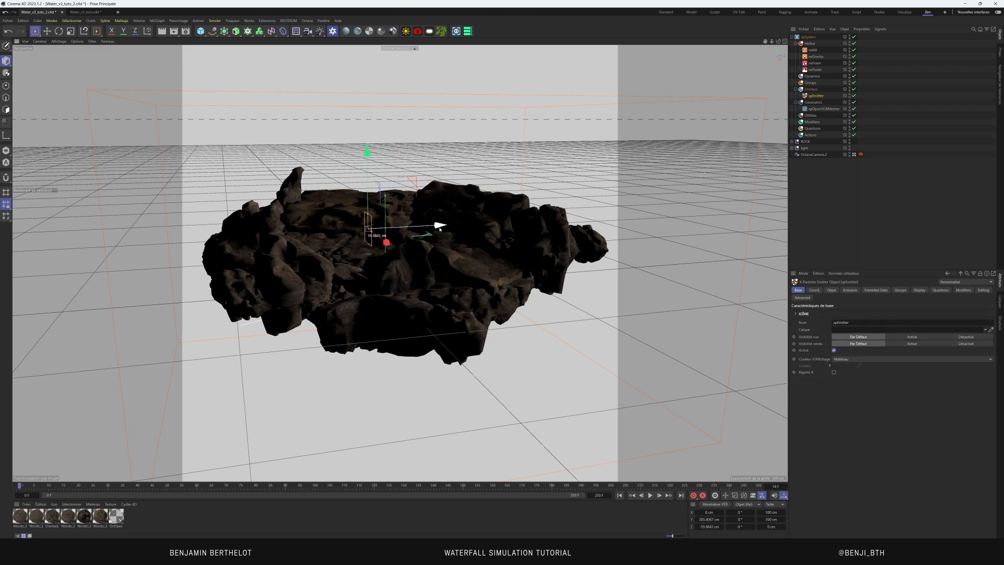
Set the solver of the nxFluids modifier to SPH in its object settings
left_click(814, 69)
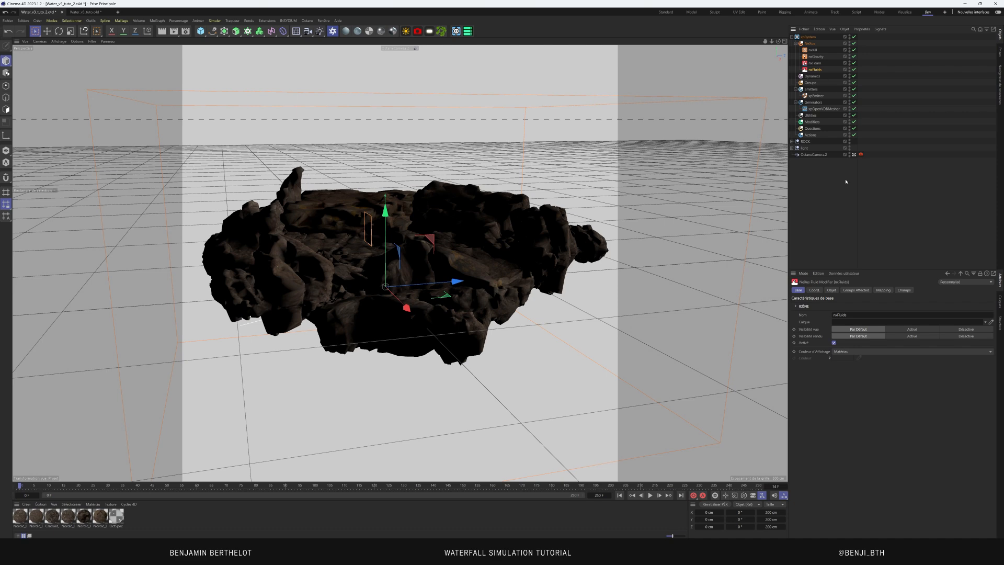
left_click(814, 290)
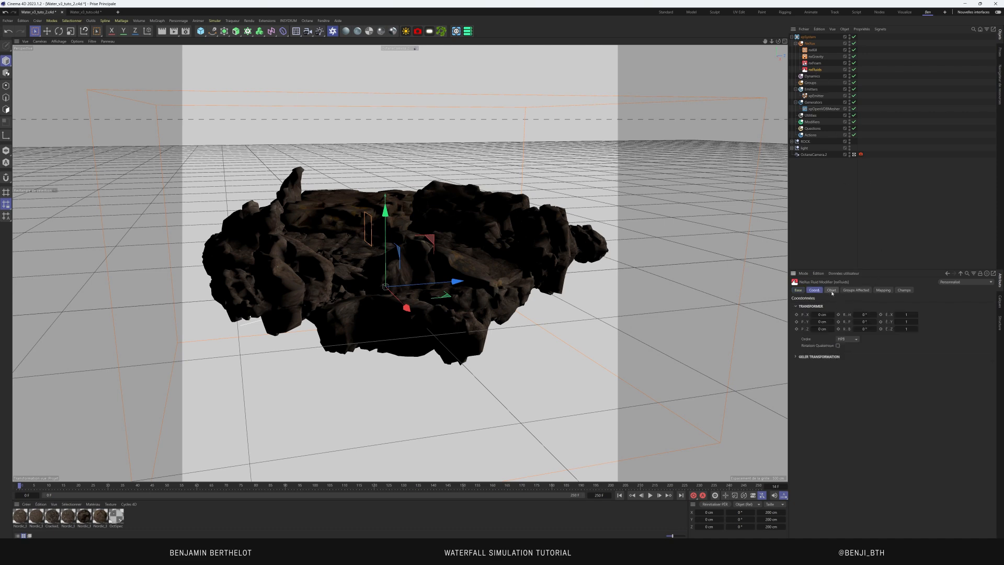
left_click(832, 289)
left_click(841, 307)
left_click(831, 320)
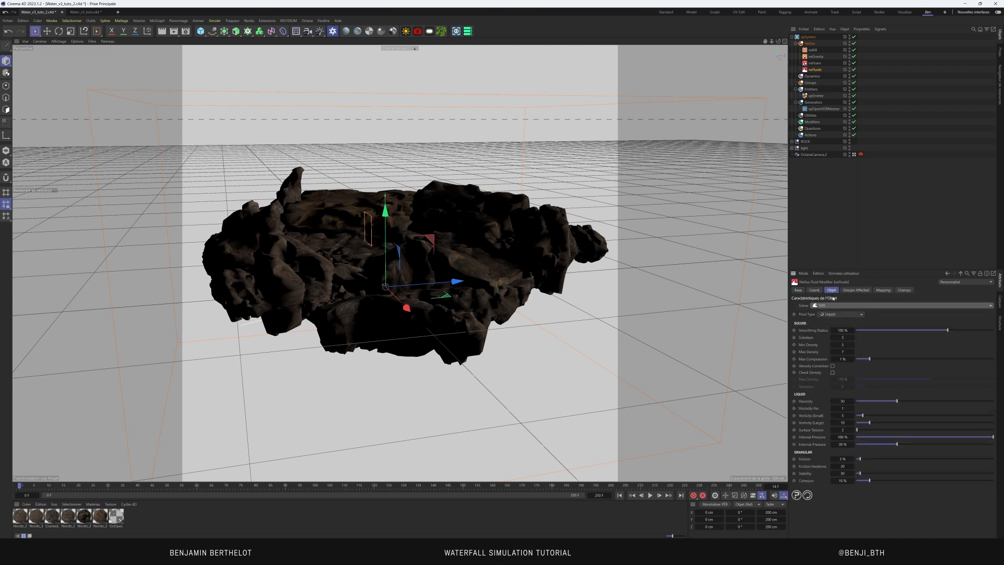
Set the xpEmitter's emitter shape to Ellipse after trying Sphere
left_click(814, 96)
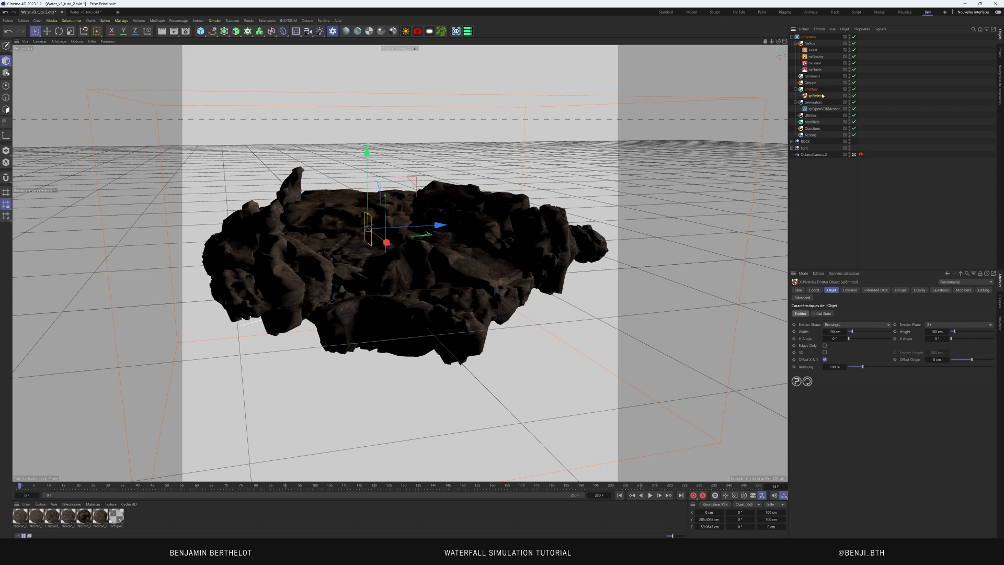
left_click(850, 289)
left_click(832, 289)
left_click(834, 324)
left_click(837, 353)
left_click(840, 325)
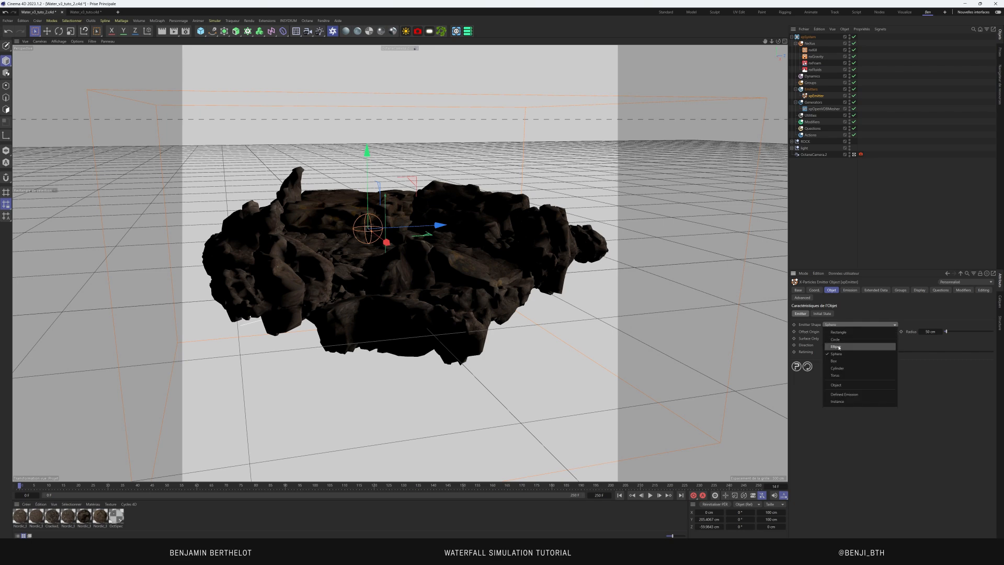
left_click(837, 346)
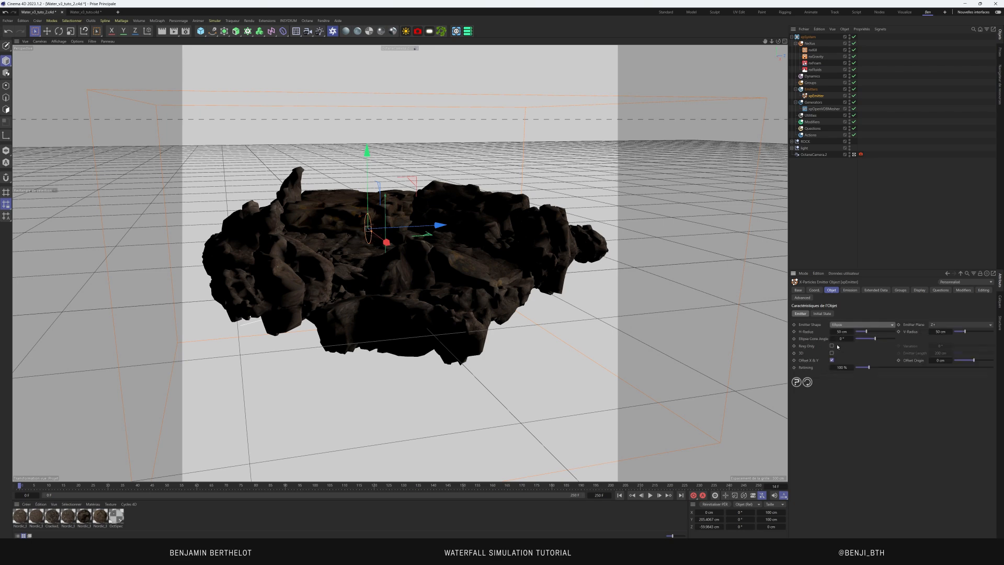
Rotate the elliptical emitter 90° so it lies flat and move it into the rock's basin at about Y 154 cm, Z -226 cm
left_click(58, 31)
left_click_drag(371, 186, 253, 249)
left_click(47, 31)
left_click_drag(325, 245, 320, 239)
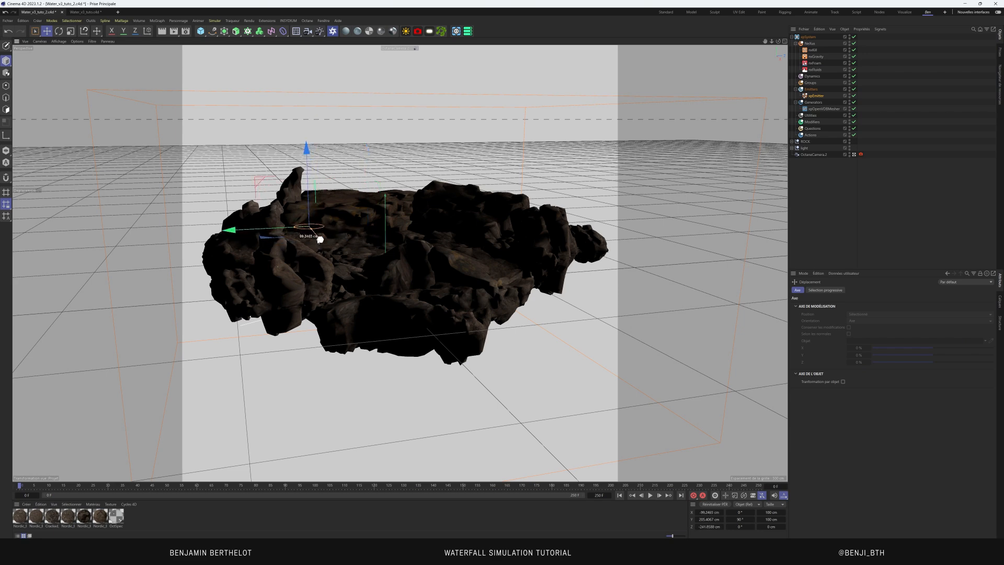
left_click_drag(307, 150, 306, 167)
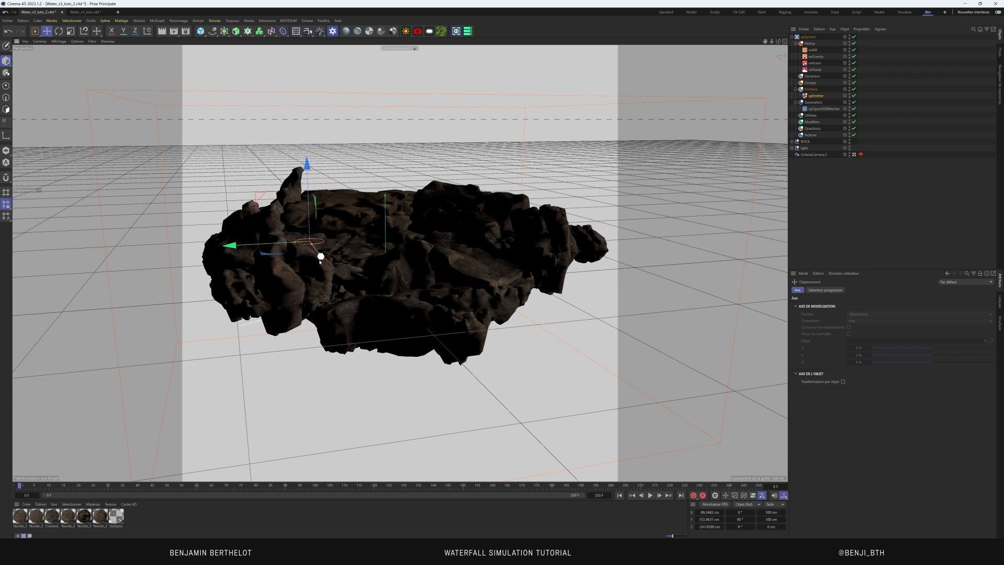
left_click_drag(321, 256, 322, 254)
left_click_drag(229, 245, 234, 244)
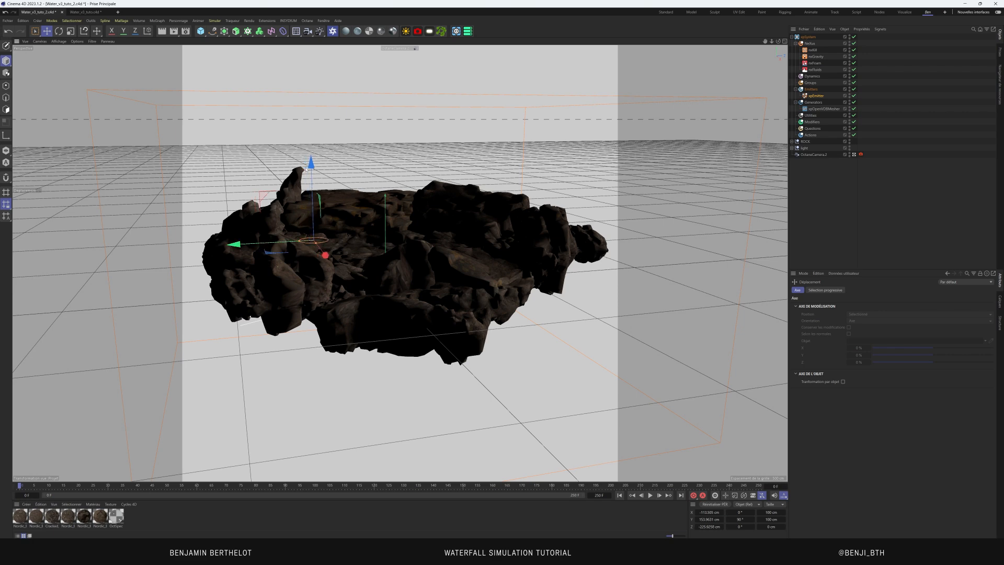
Set the emitter ellipse's H-Radius to 70 cm and shift the emitter slightly to fit the rock's basin
left_click(816, 97)
left_click(840, 331)
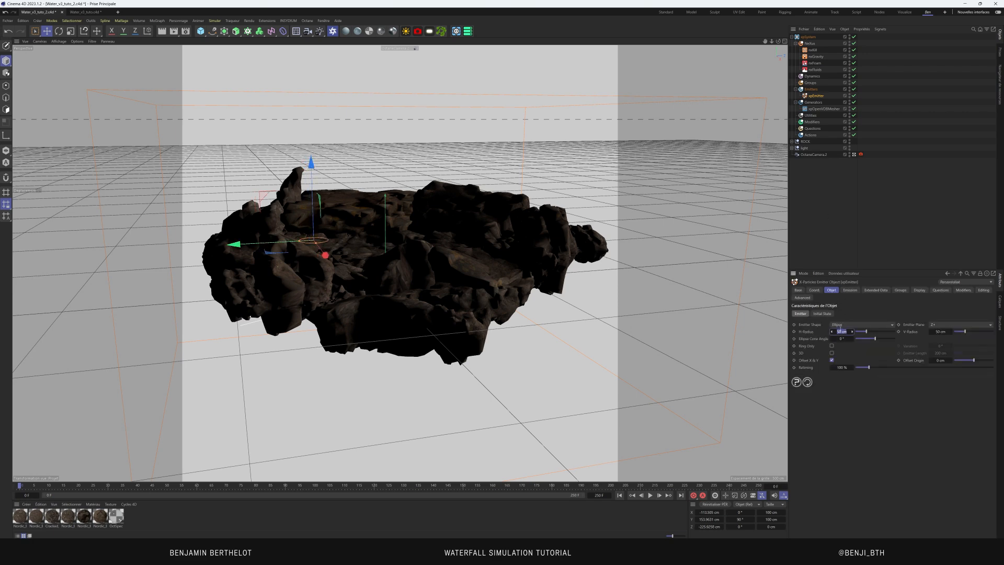
type("70")
key("Return")
left_click_drag(325, 256, 277, 240)
Set the emitter's particle speed to 0 cm and particle radius to 1.5 cm
left_click(850, 290)
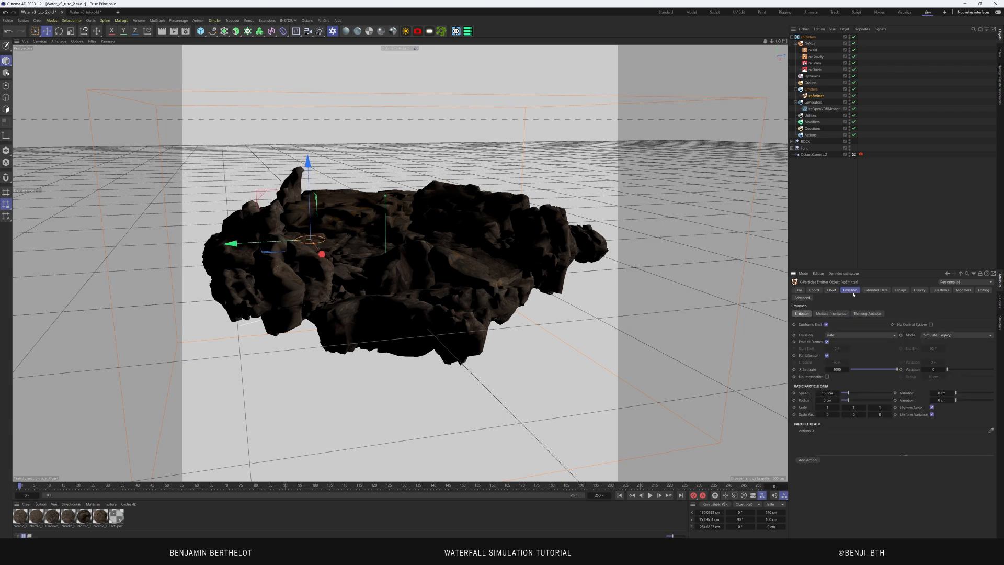
double_click(829, 393)
type("0")
key("Return")
double_click(829, 400)
type("1.5")
key("Return")
Set the emitter's particle display color mode to Gradient (Parameter)
left_click(919, 290)
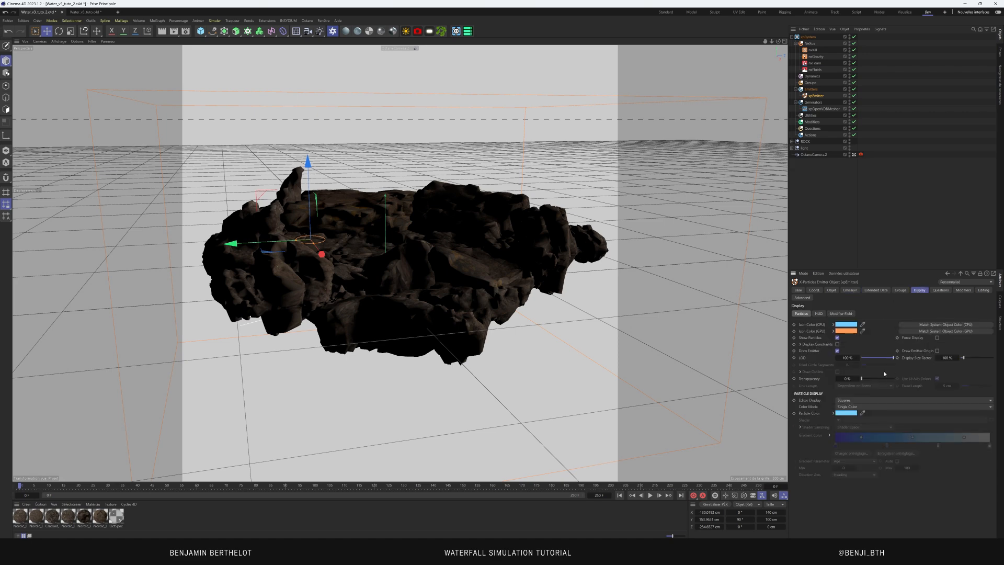
left_click(856, 406)
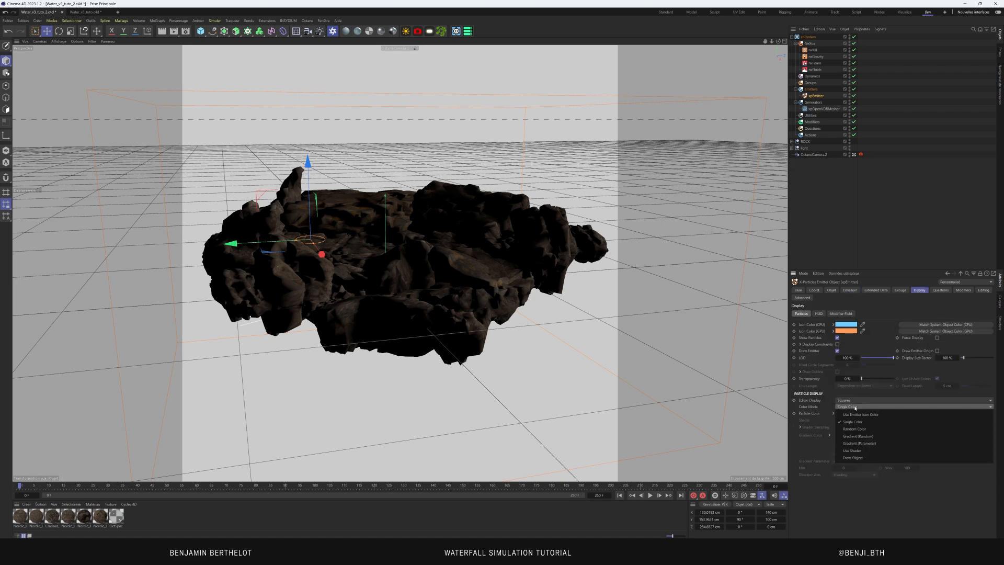
left_click(866, 444)
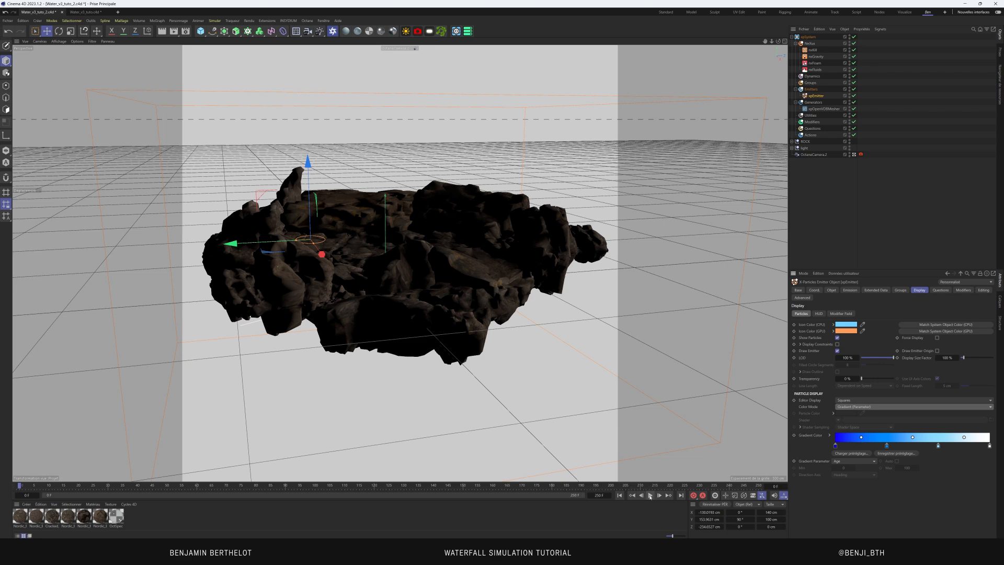
Play the particle simulation briefly to check how the emitted fluid behaves, and rewind to the first frame
left_click(649, 496)
left_click(650, 495)
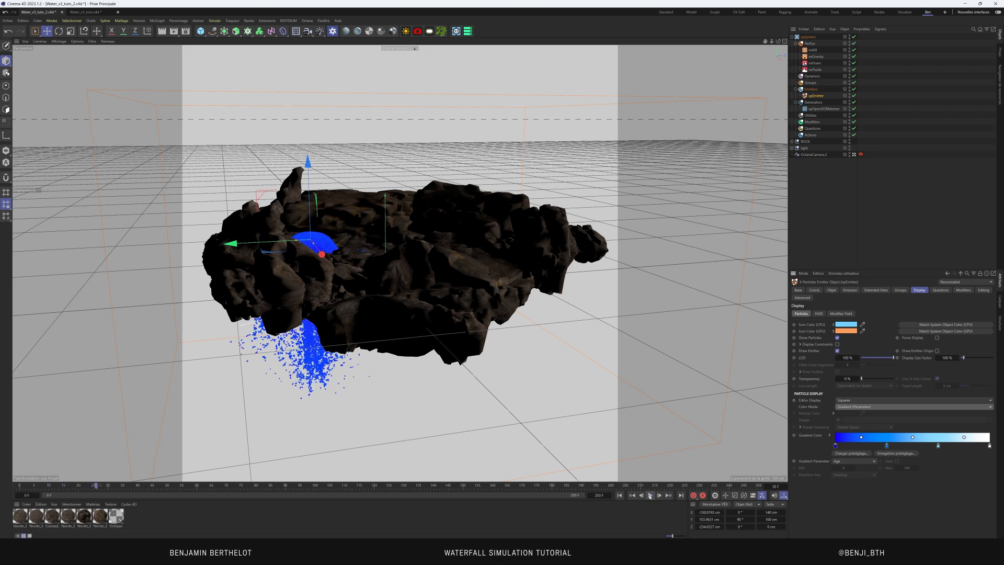
left_click(620, 495)
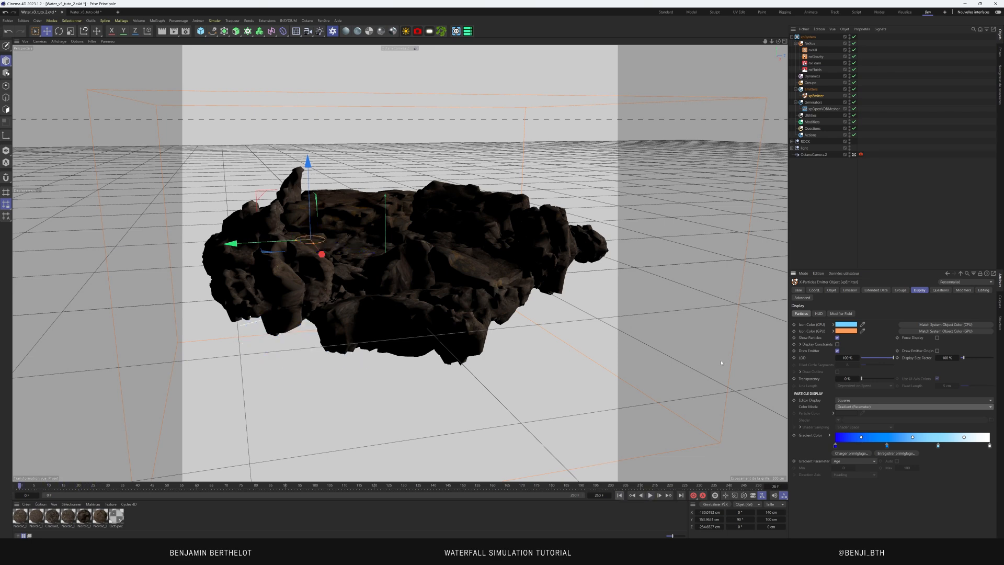
Add an xpCollider tag to the rock mesh inside the ROCK group
left_click(792, 142)
right_click(842, 156)
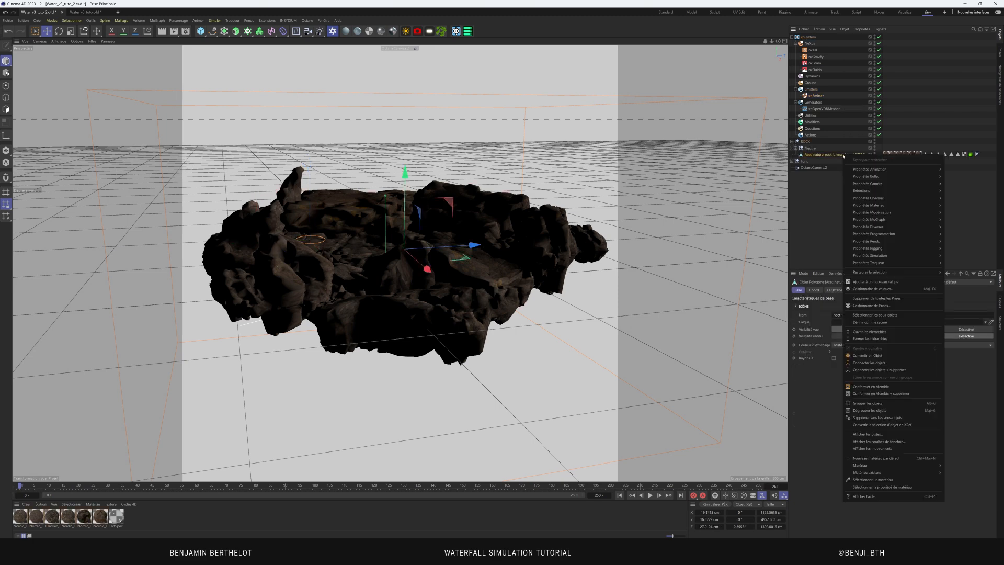
mouse_move(868, 190)
mouse_move(953, 200)
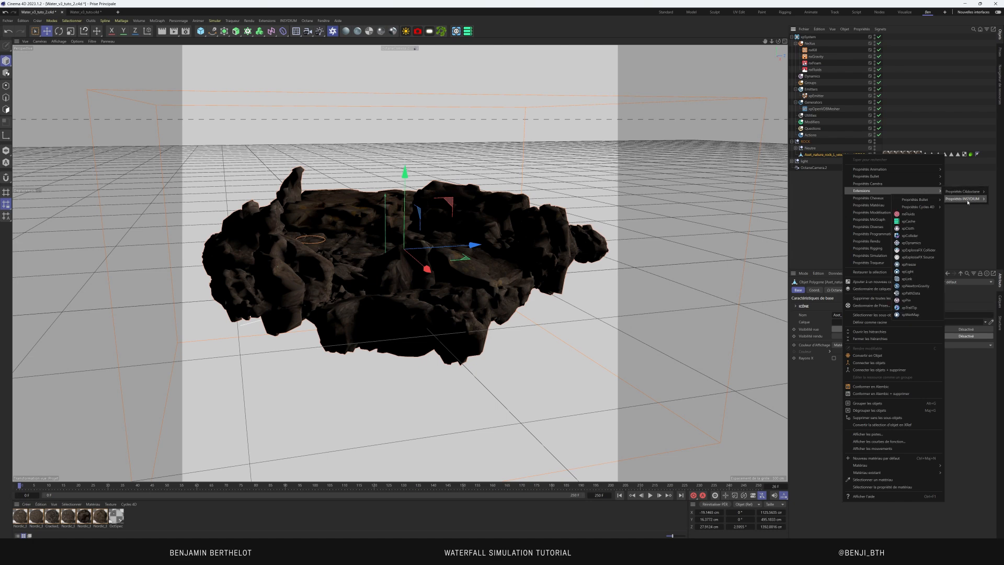
left_click(915, 237)
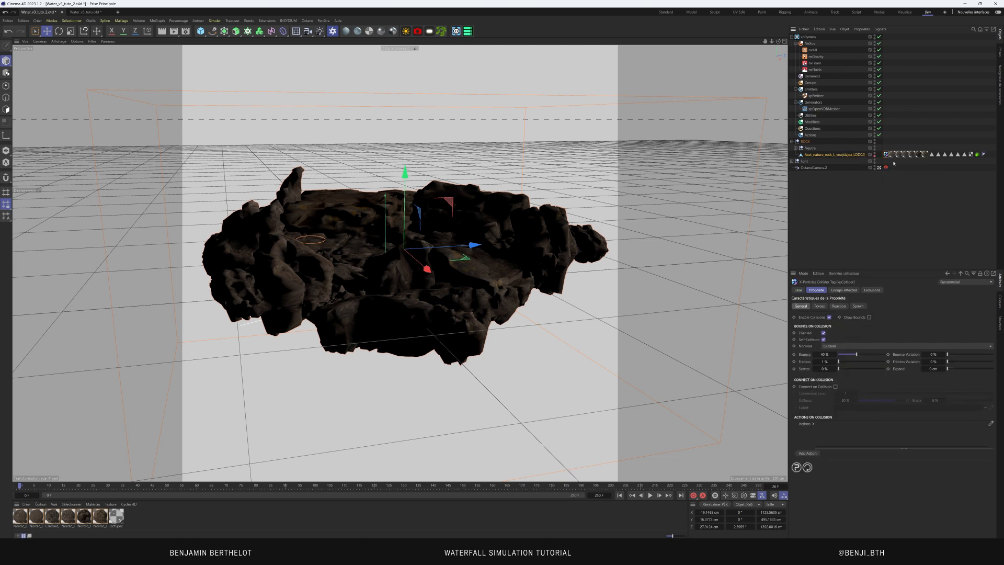
Set the Bounce of the rock's collider tag to 20 %
double_click(823, 354)
type("20")
key("Return")
Play the simulation to check how the emitted fluid collides with the rock, and pause it
left_click(816, 96)
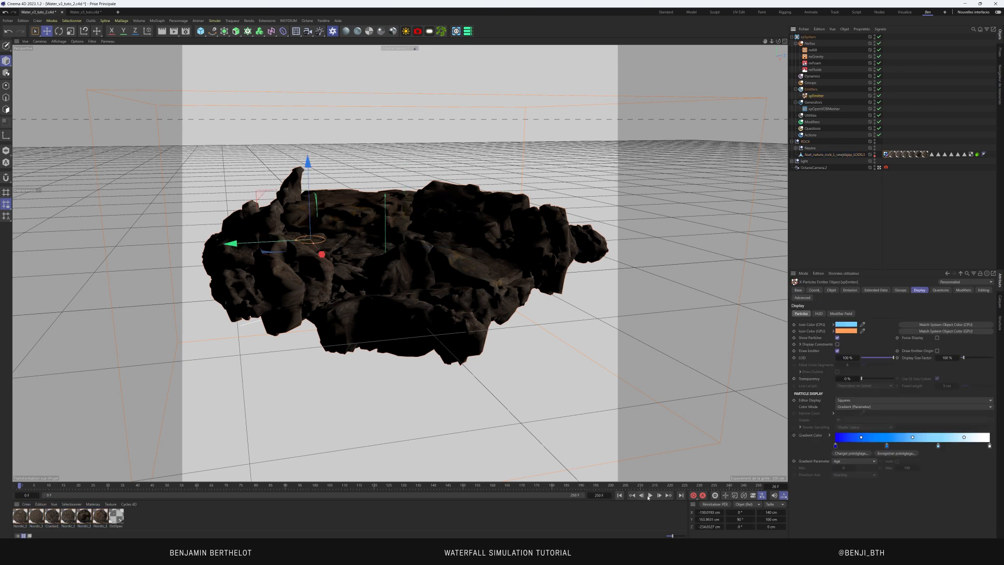
left_click(648, 496)
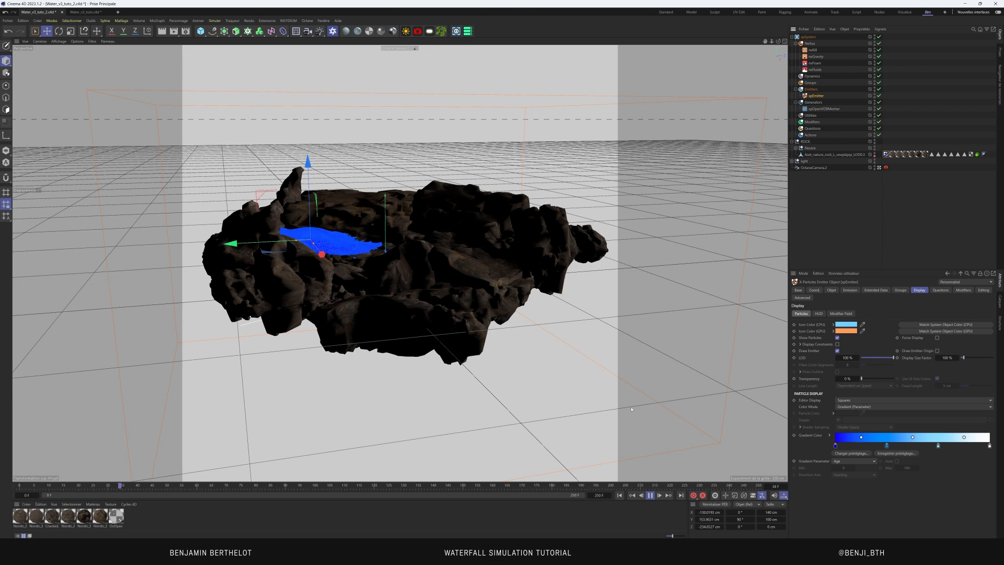
left_click(648, 497)
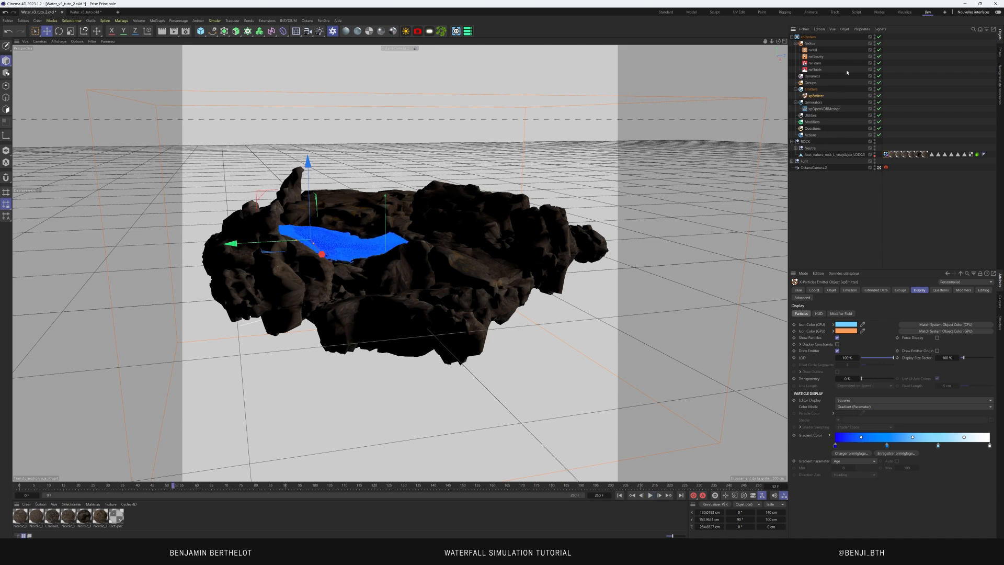
Review the fluid modifier and the foam modifier's rate, crest and impact settings
left_click(814, 70)
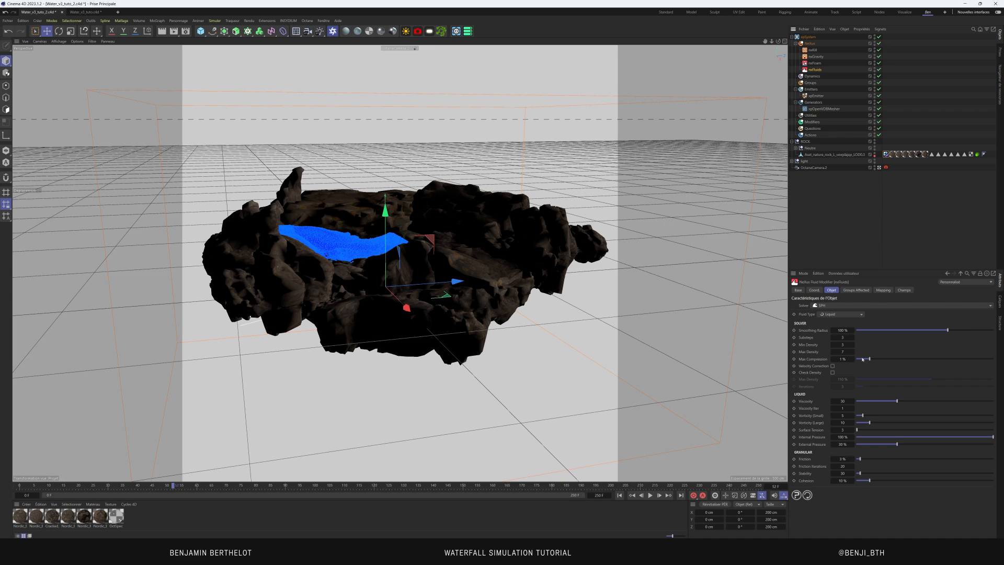
left_click(813, 63)
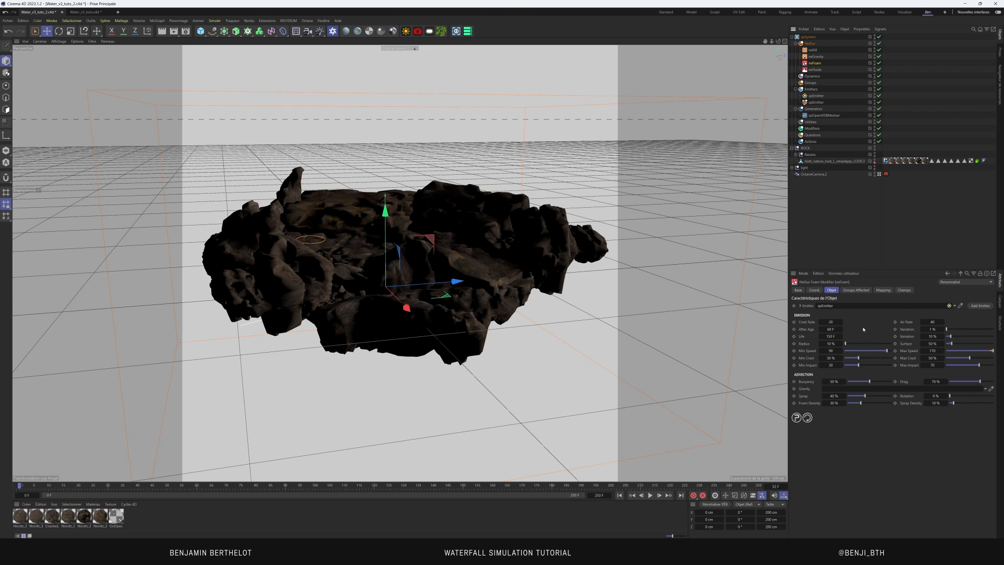
left_click(831, 322)
left_click(809, 358)
left_click(831, 358)
left_click(932, 357)
left_click(830, 358)
left_click(936, 359)
left_click(934, 358)
left_click(831, 322)
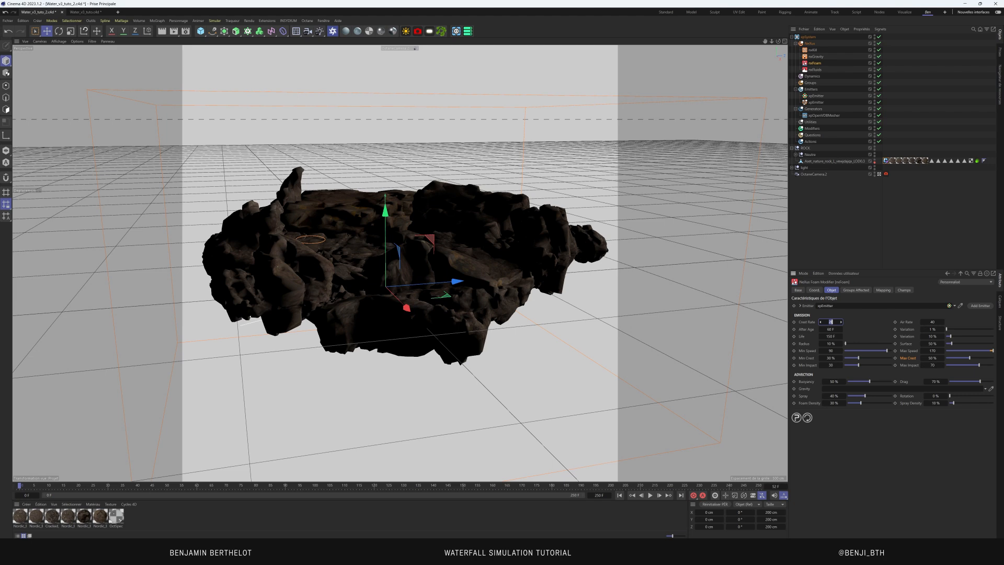
left_click(831, 358)
left_click(932, 357)
left_click(934, 322)
left_click(932, 322)
left_click(836, 365)
left_click(933, 365)
left_click(831, 365)
Examine the foam modifier's age, life, radius, speed, buoyancy, drag and rotation settings
left_click(831, 329)
left_click(833, 329)
double_click(826, 330)
type("30")
double_click(930, 329)
double_click(829, 336)
double_click(933, 336)
double_click(830, 343)
left_click(930, 343)
left_click(932, 351)
left_click(831, 350)
left_click(832, 350)
double_click(830, 350)
left_click(933, 350)
double_click(933, 350)
double_click(830, 357)
double_click(831, 365)
double_click(831, 381)
double_click(934, 382)
left_click(934, 396)
left_click(934, 396)
Set the X and Y radius of the elliptical fluid emitter to 80 cm
left_click(815, 103)
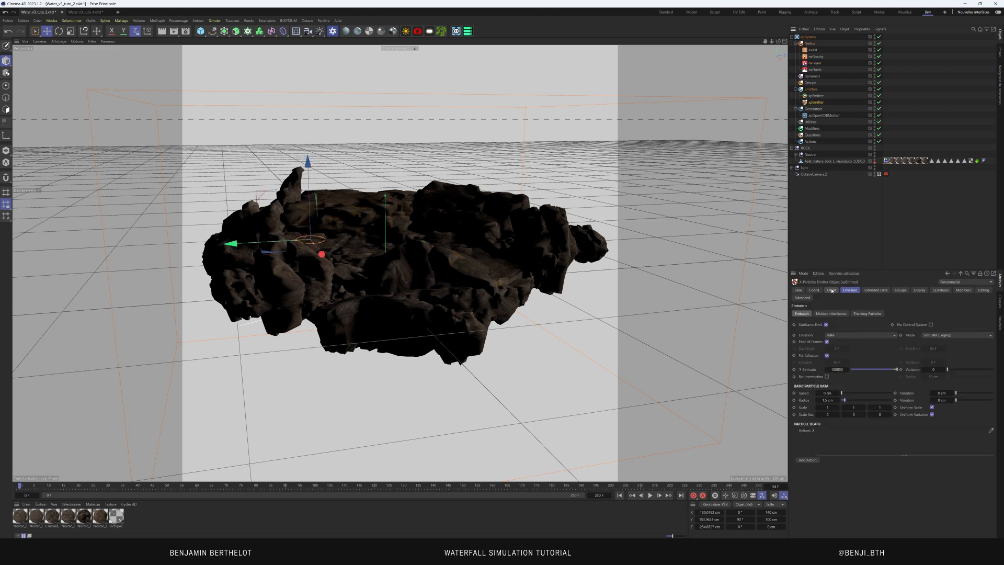
left_click(841, 331)
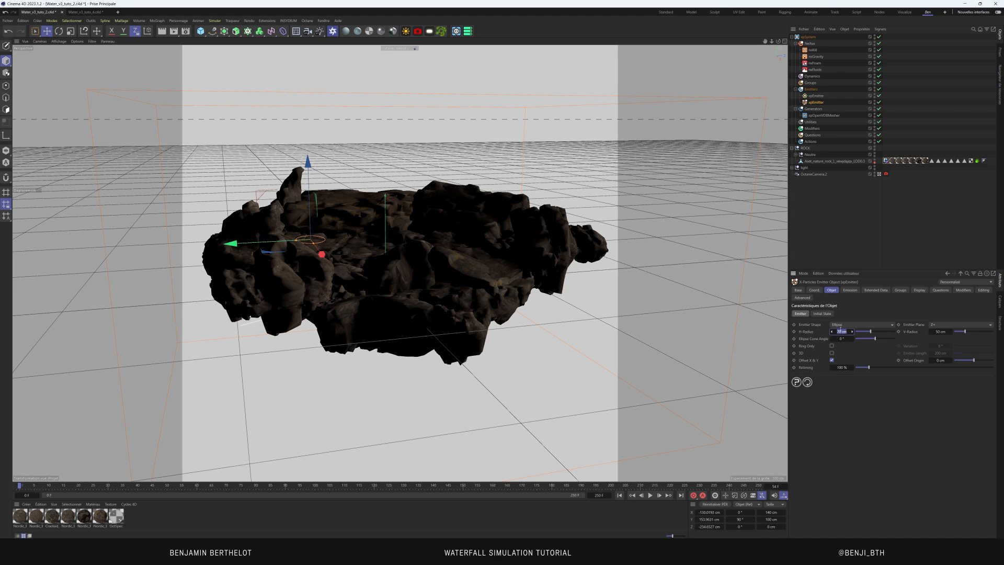
type("80")
key("Return")
left_click(940, 331)
type("80")
key("Return")
Set the fluid emitter's X and Y radius to 70 cm and nudge it slightly within the rock's upper basin
left_click(945, 331)
type("70")
key("Return")
left_click(842, 332)
type("70")
key("Return")
left_click_drag(322, 254, 323, 255)
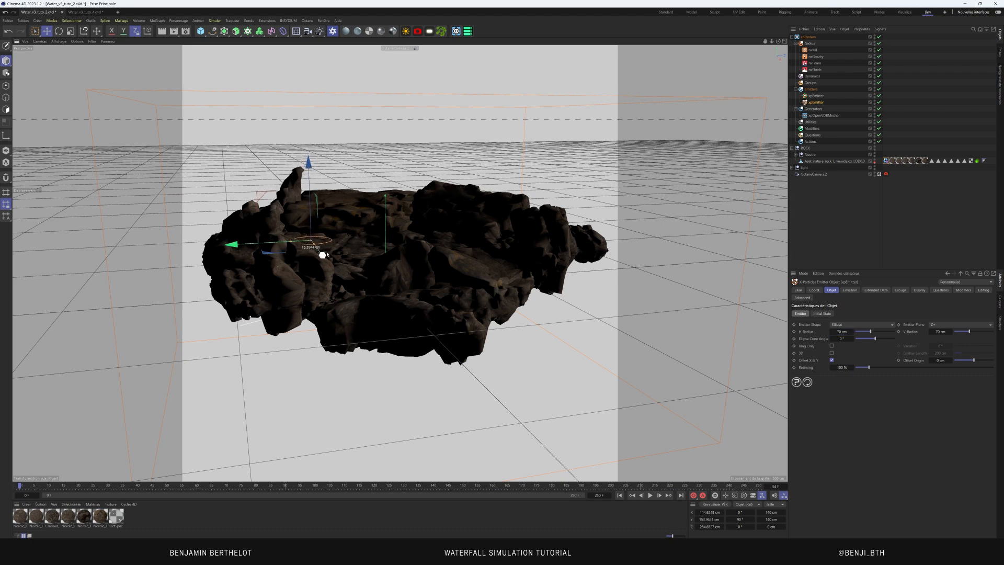
left_click_drag(240, 238, 242, 239)
Set the foam modifier's After Age to 30 F, Radius to 20 % and Surface to 70 %
left_click(814, 63)
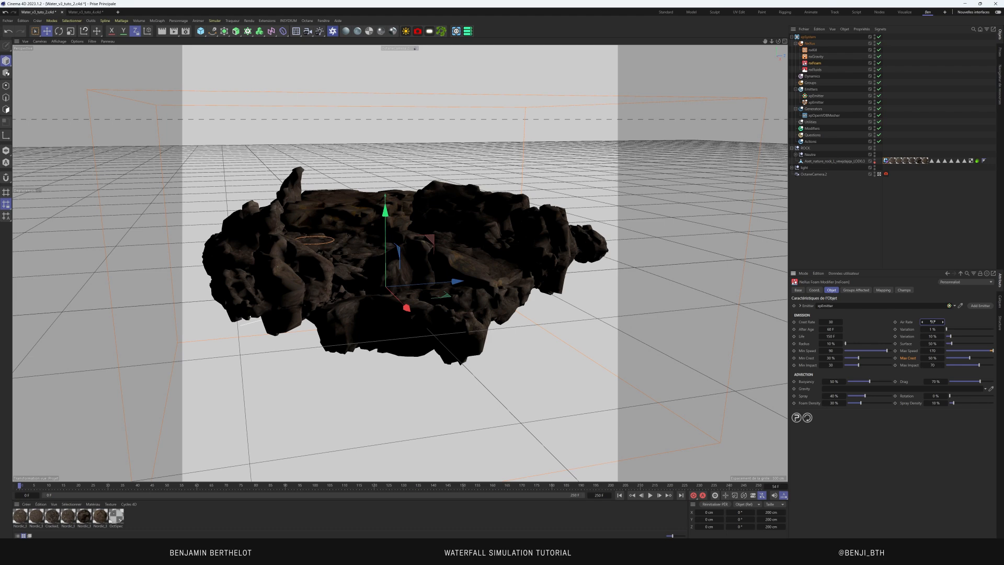
left_click(831, 329)
type("30")
left_click(831, 344)
type("20")
left_click(933, 343)
type("70")
Set the foam's Min Speed to 30, Max Speed to 200, Min Crest to 20 % and Max Crest to 80 %
left_click(831, 351)
type("30")
left_click(932, 351)
type("250")
left_click(830, 358)
left_click(932, 358)
type("80")
key("Return")
Set the foam modifier's Min Impact to 40 and Buoyancy to 80 %
left_click(835, 365)
type("5")
left_click(834, 381)
type("80")
key("Return")
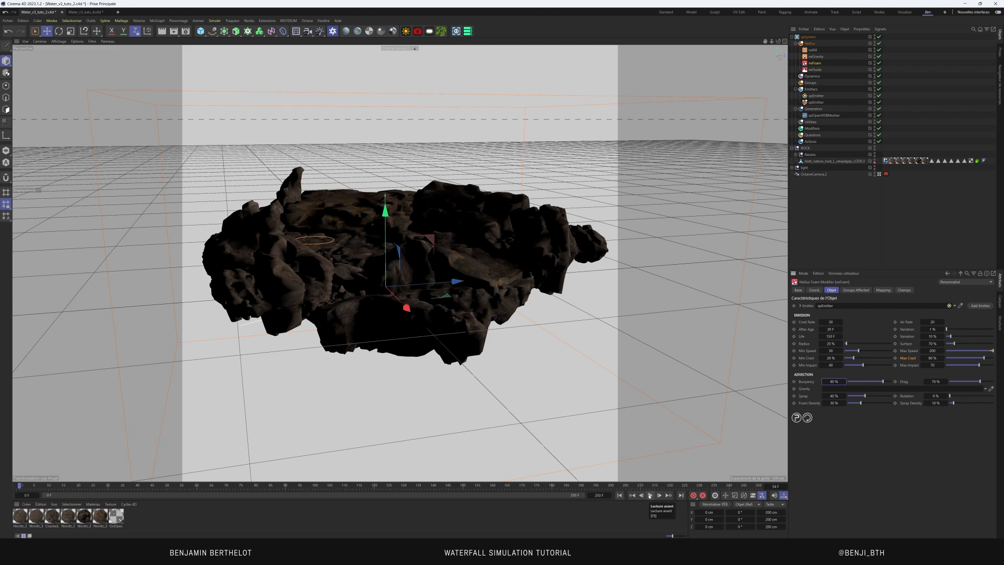
Play the simulation briefly to preview the foam, and set the foam modifier's Drag to 100 %
left_click(650, 495)
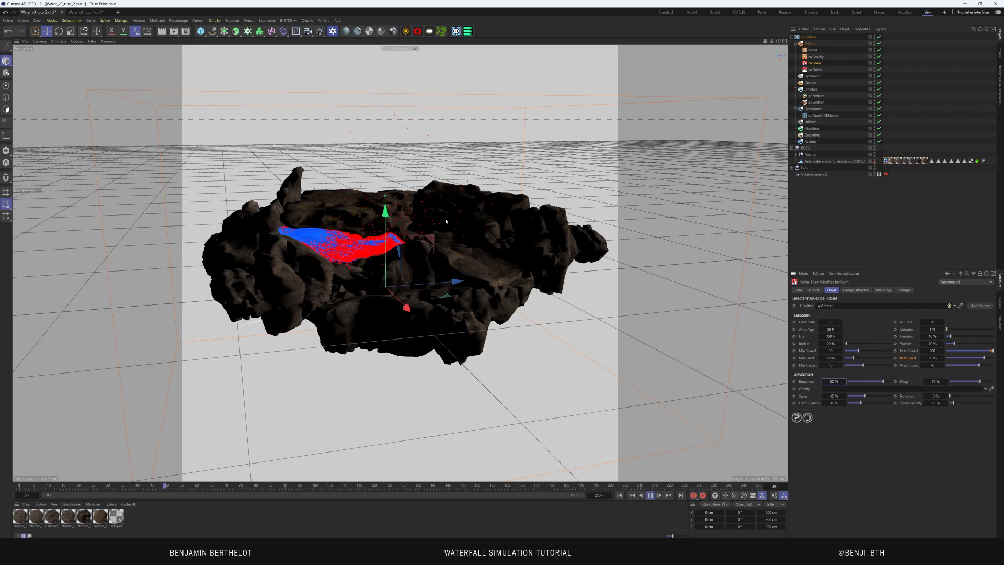
left_click(650, 495)
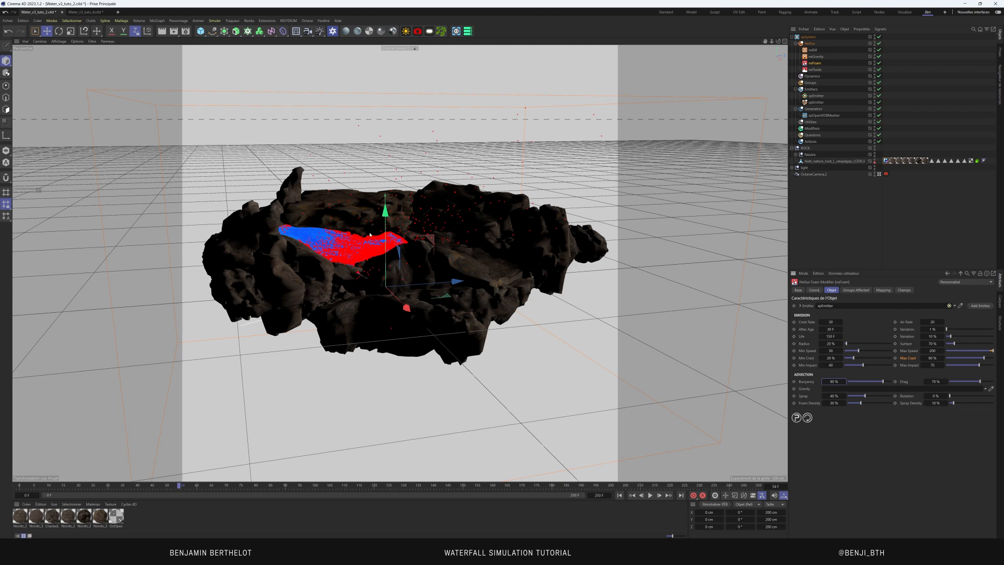
left_click(935, 381)
type("100")
key("Return")
Replay the simulation from the first frame and stop it at about frame 70
left_click(619, 495)
left_click(649, 495)
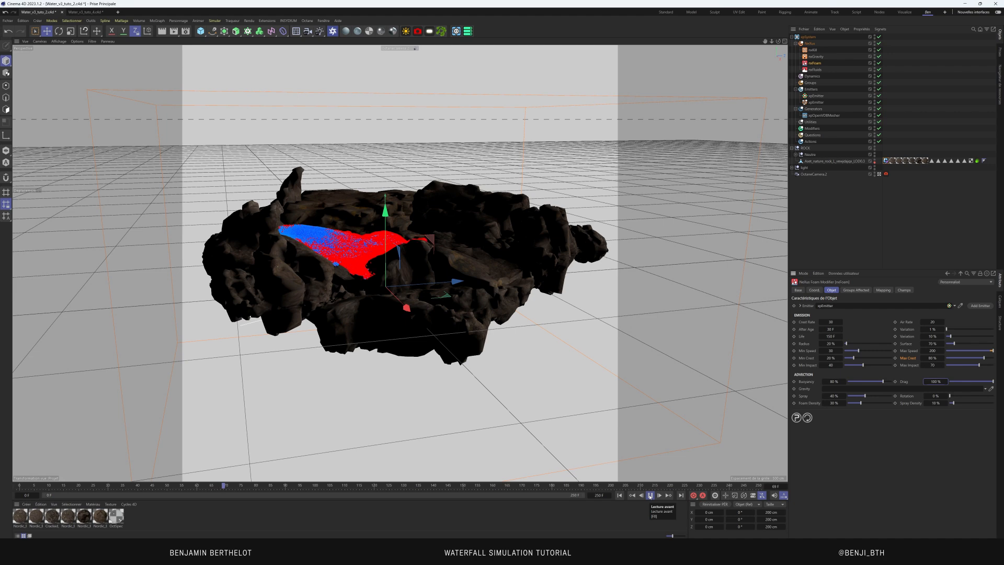
left_click(649, 495)
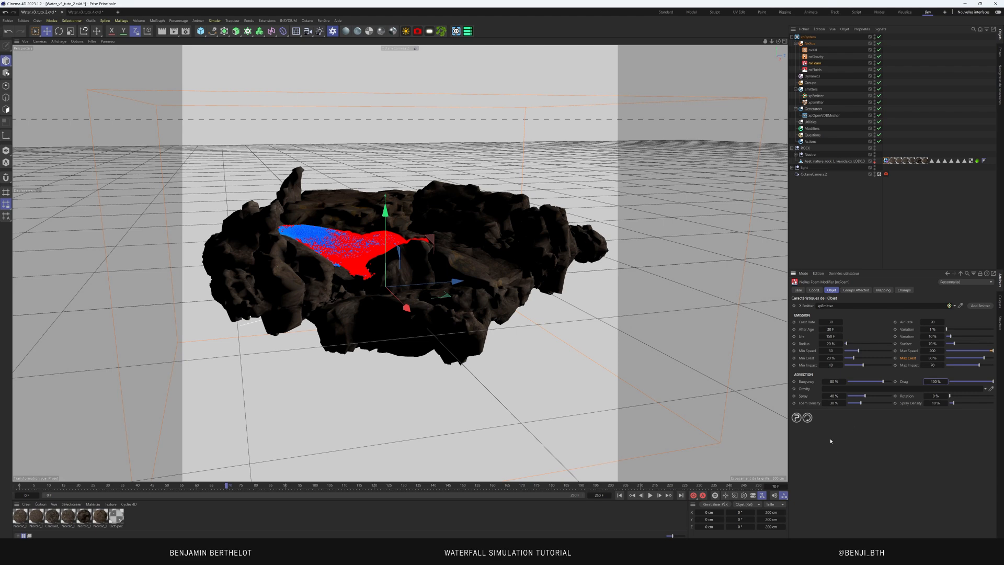
Save the scene and start a live preview render in the Octane Live Viewer
key("ctrl+s")
left_click(319, 31)
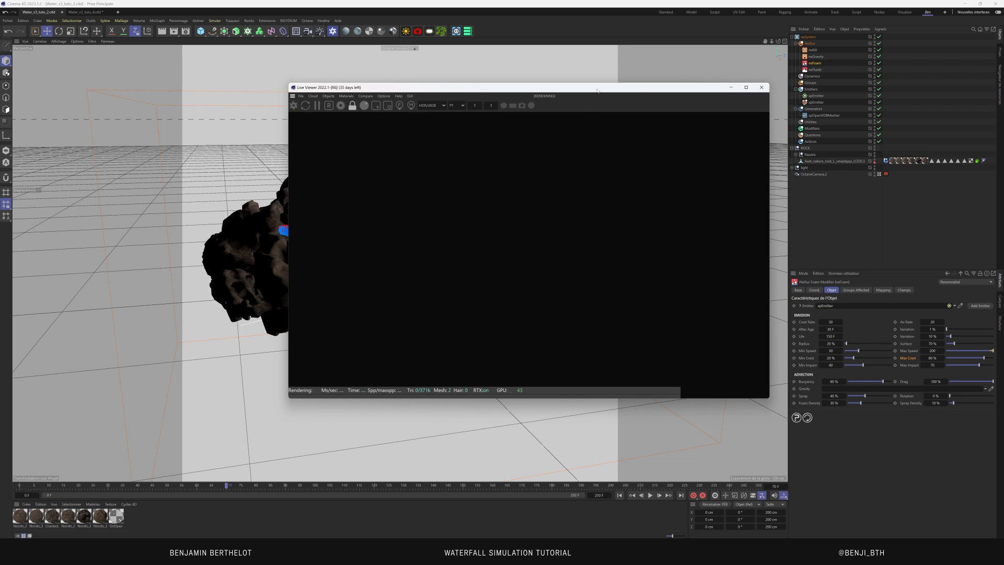
left_click_drag(601, 89, 601, 63)
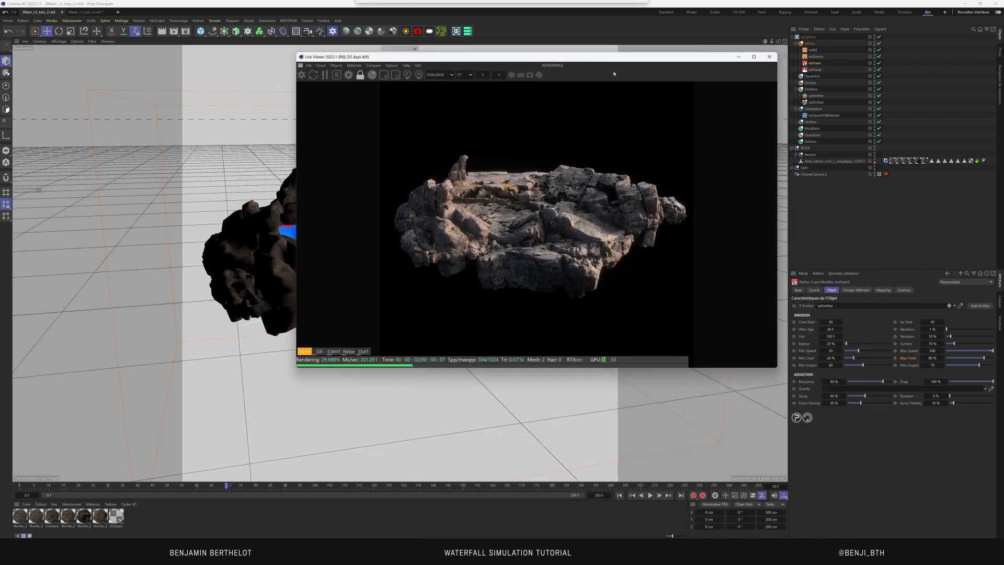
Rename the fluid emitter as Water and the foam particle emitter as Foam
left_click(815, 116)
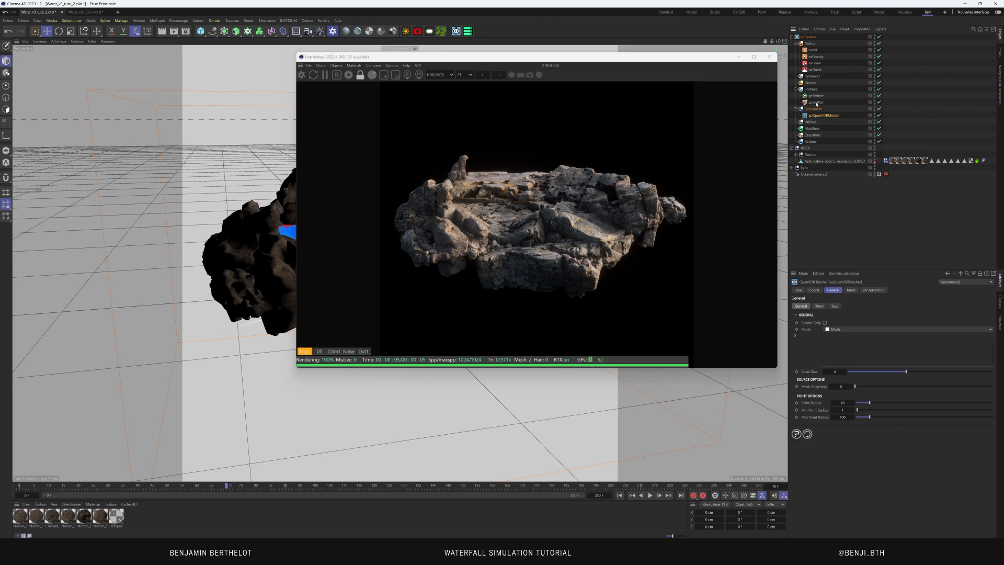
left_click(817, 103)
double_click(817, 103)
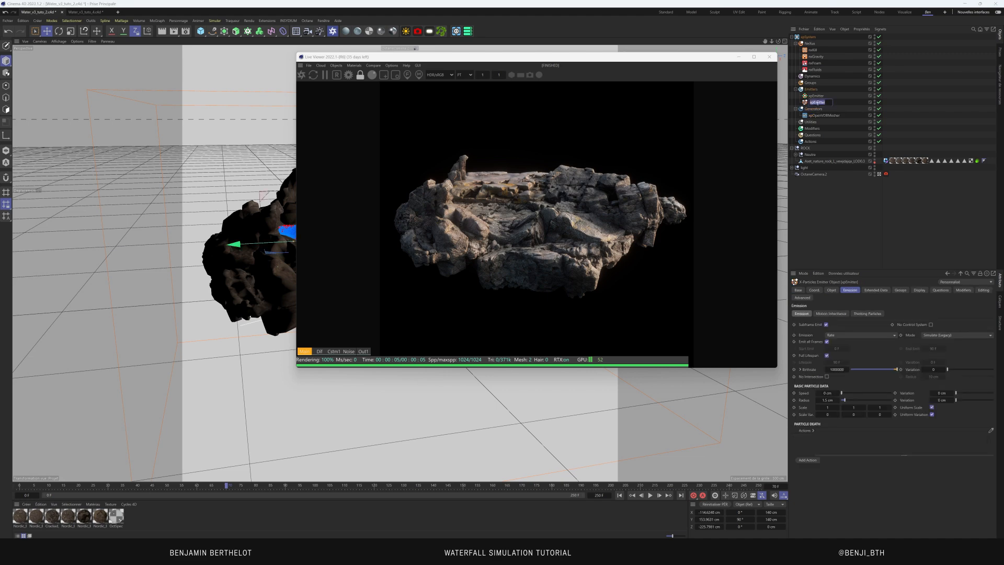
type("Wa")
double_click(817, 95)
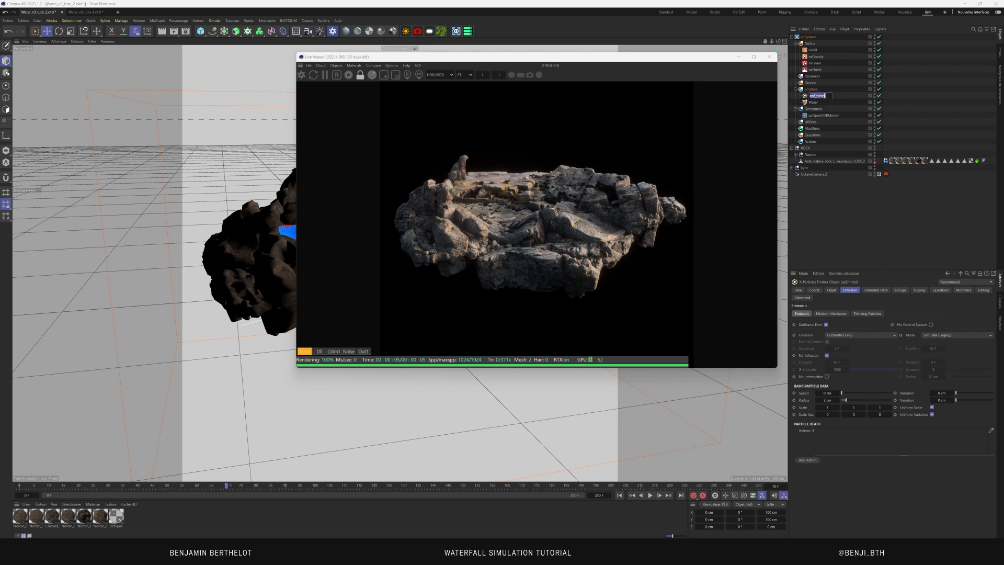
type("Foam")
key("Return")
Add the Water emitter as a source of the OpenVDB mesher and set its Voxel Size to 2
left_click(820, 116)
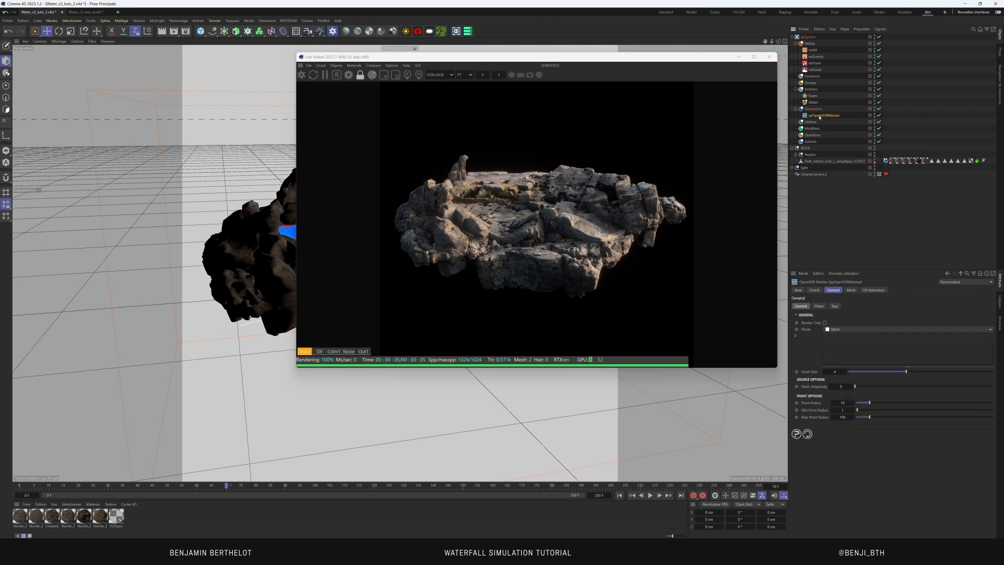
left_click_drag(812, 103, 845, 346)
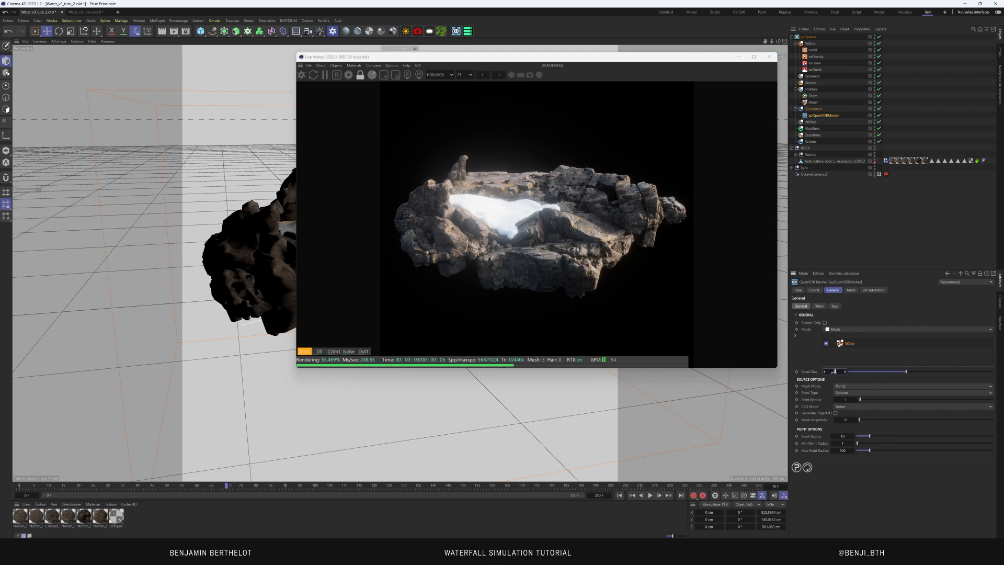
left_click_drag(834, 372, 834, 371)
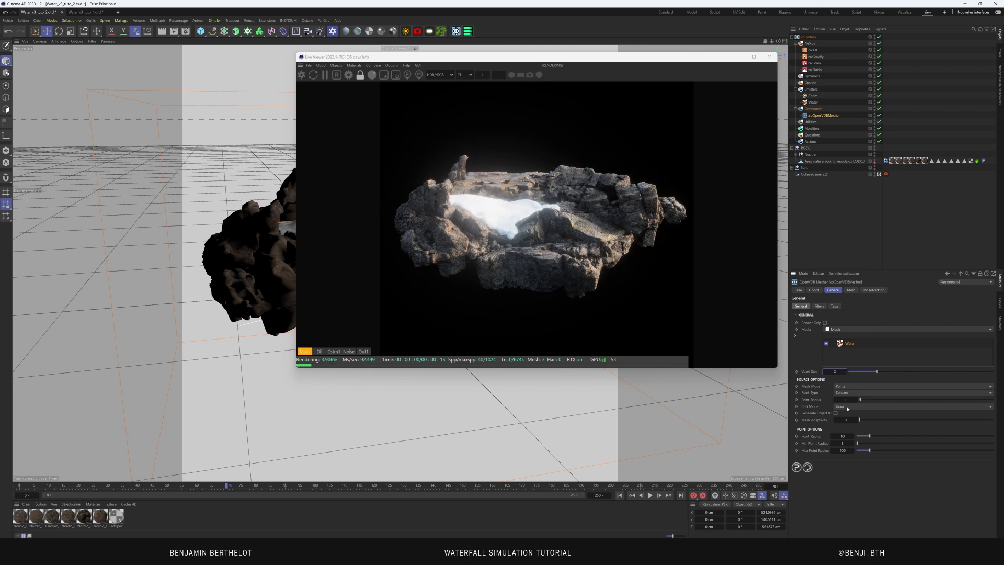
Set the mesher's Max Point Radius to 10 and reduce its Point Radius
double_click(840, 449)
type("10")
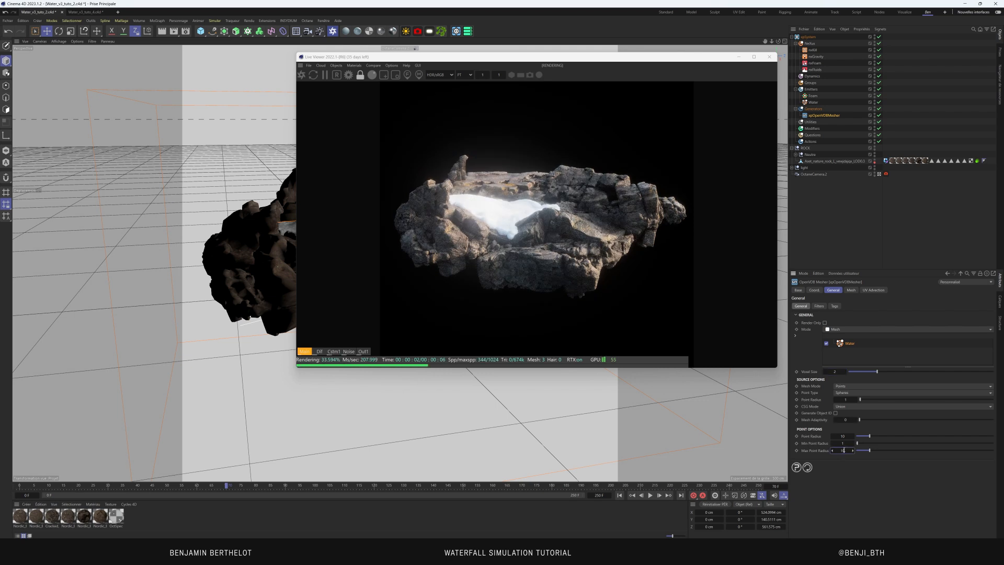
key("Return")
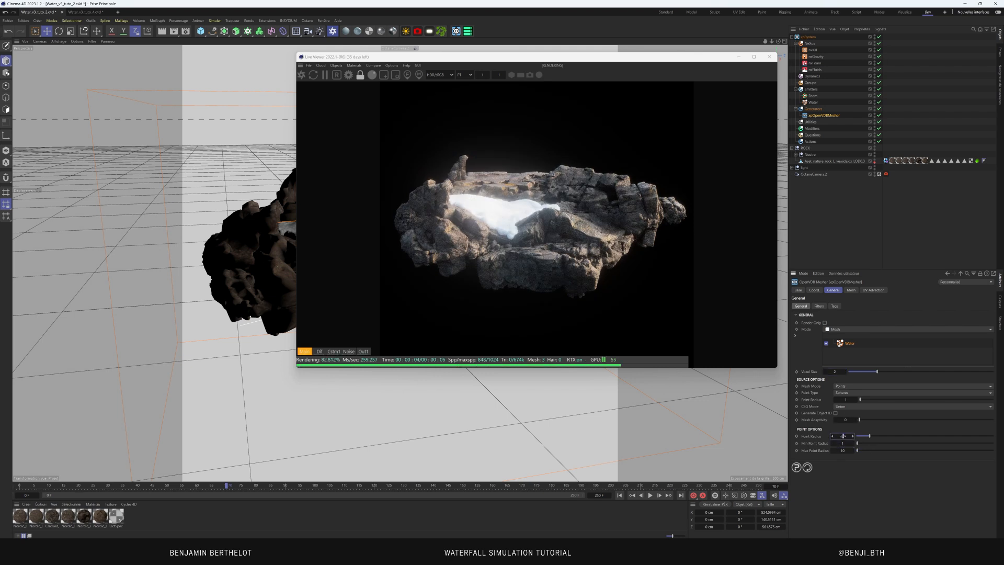
left_click_drag(842, 435, 841, 435)
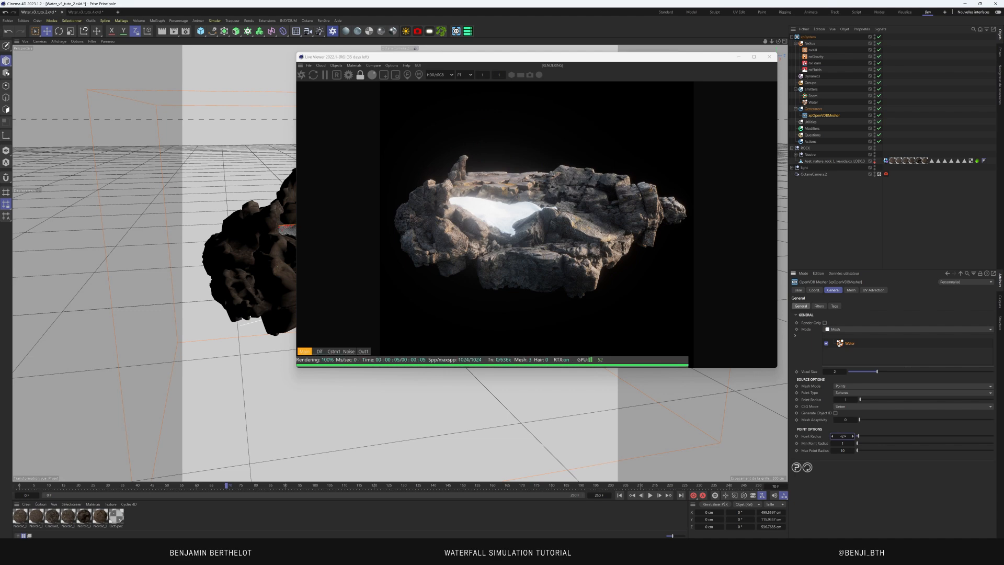
Enable filters on the OpenVDB mesher and add a Gaussian filter
left_click(819, 306)
left_click(821, 322)
left_click(832, 329)
left_click(837, 337)
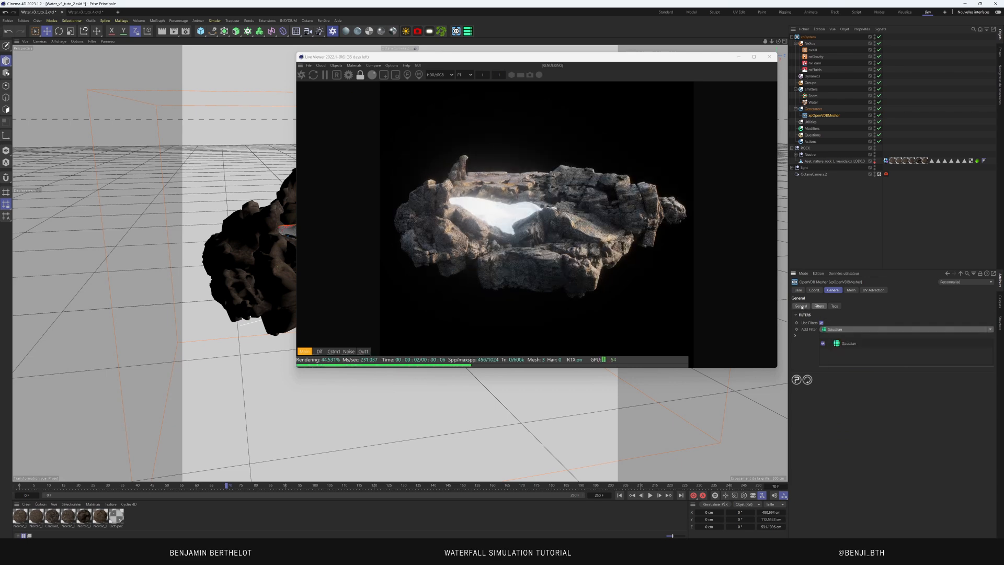
left_click(989, 330)
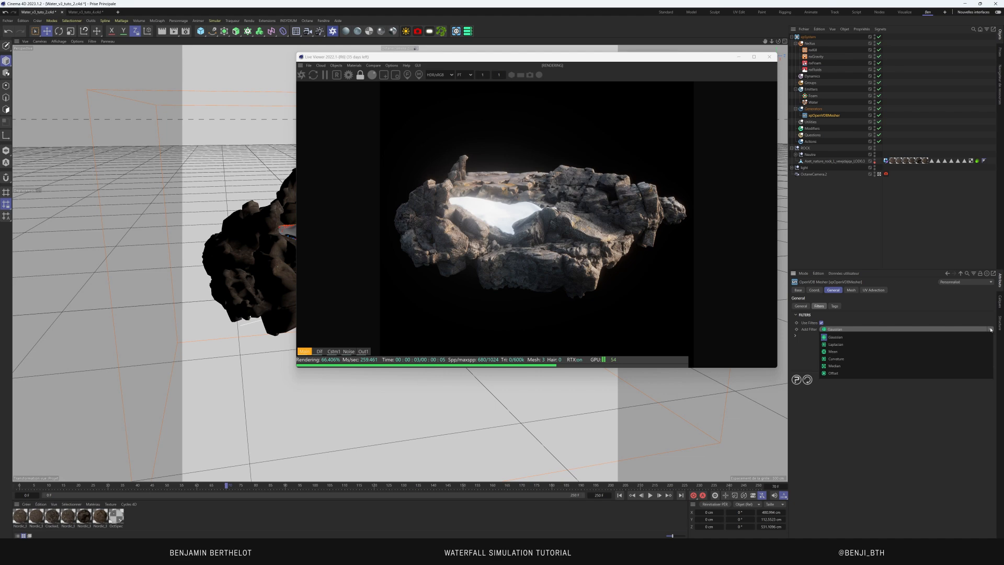
left_click(990, 330)
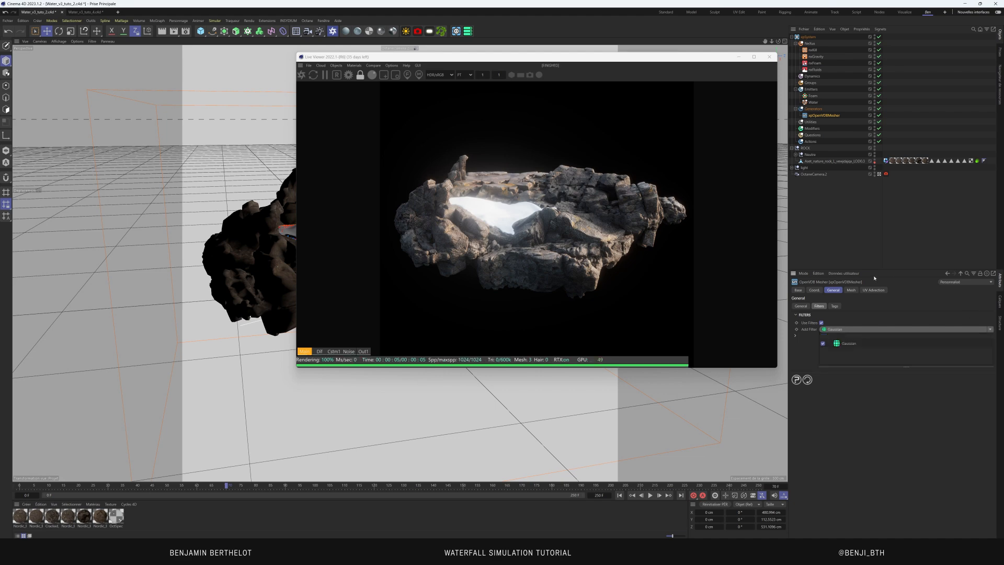
Set the Gaussian filter's Strength to 50 and apply the OctSpecular1 material to the mesher
mouse_move(637, 61)
left_mouse_down()
mouse_move(787, 86)
mouse_move(625, 65)
left_mouse_up()
left_click(848, 343)
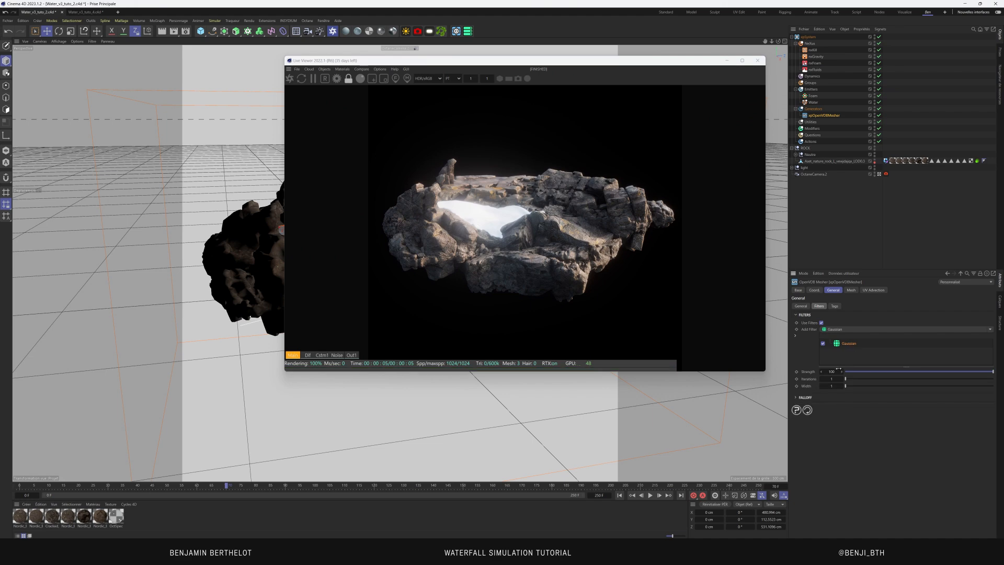
double_click(833, 371)
type("50")
key("Return")
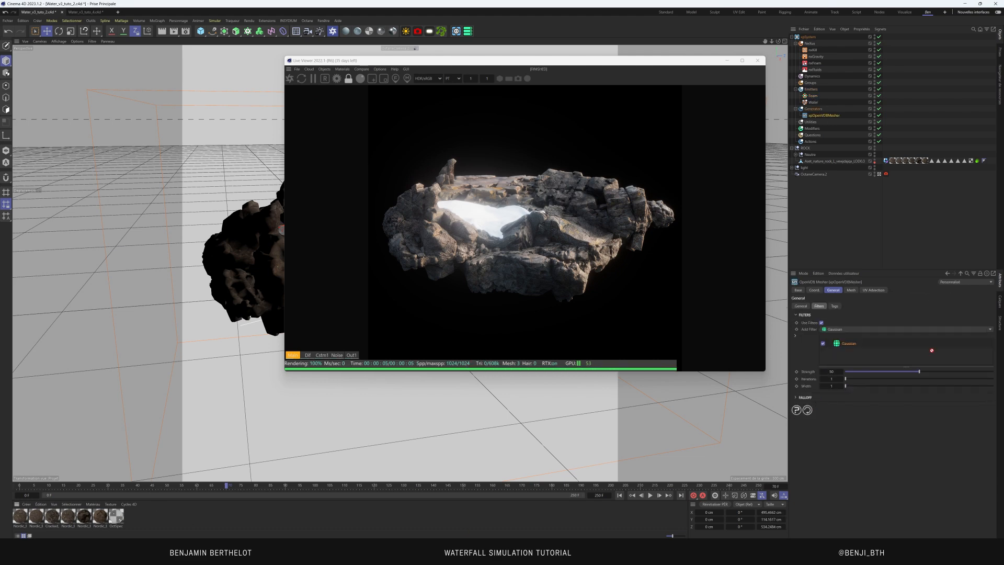
left_click_drag(932, 351, 825, 116)
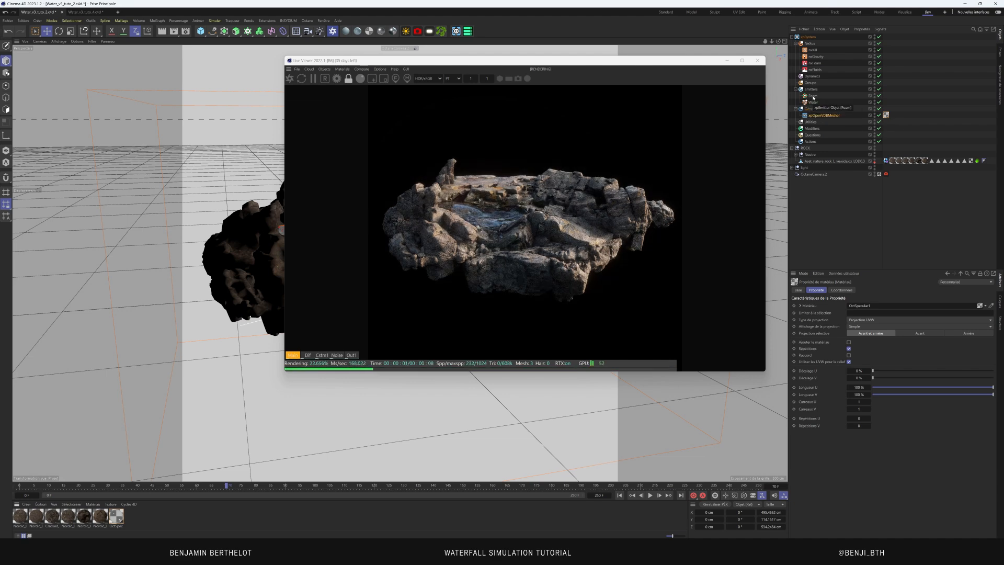
Add a sphere primitive and set its radius to 0.3 cm
left_click(813, 95)
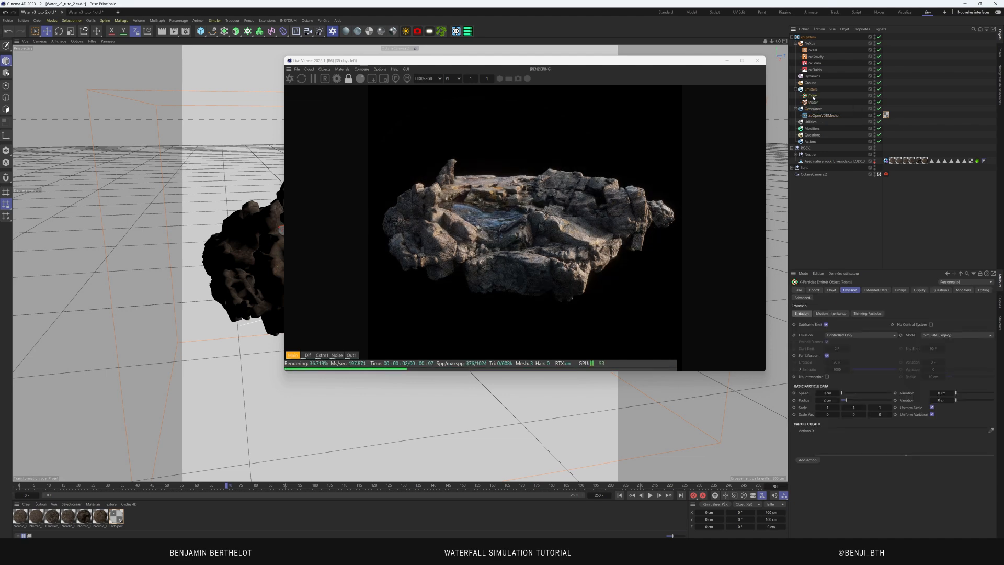
left_click(202, 32)
left_click(364, 53)
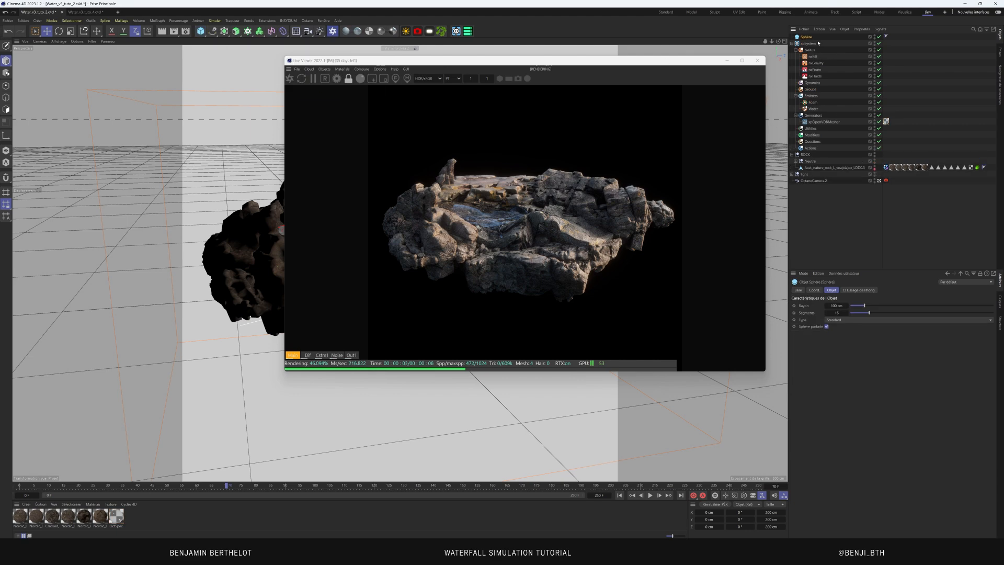
left_click(836, 306)
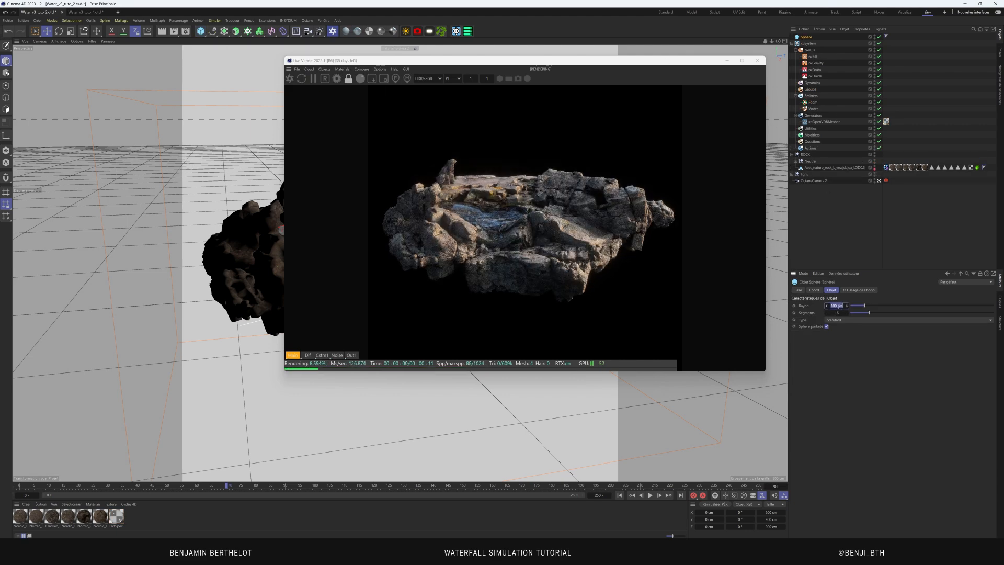
type("0.3")
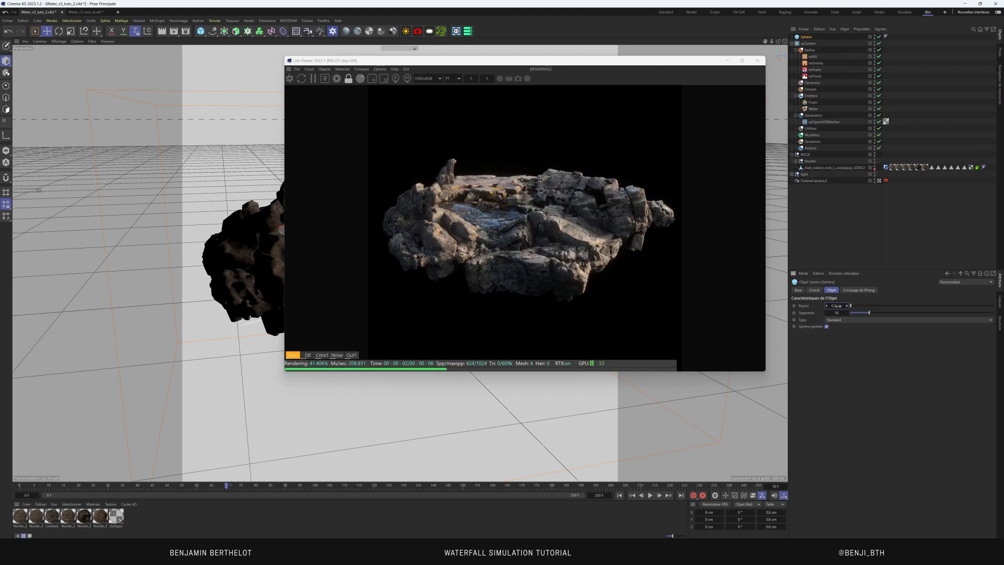
key("Return")
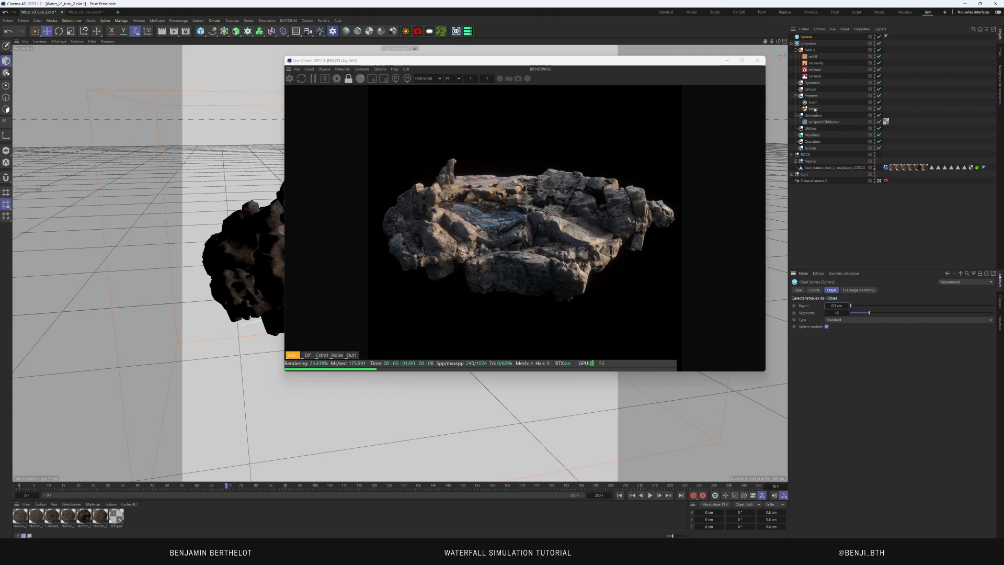
Add an Octane ObjectTag to the Foam emitter
left_click(812, 102)
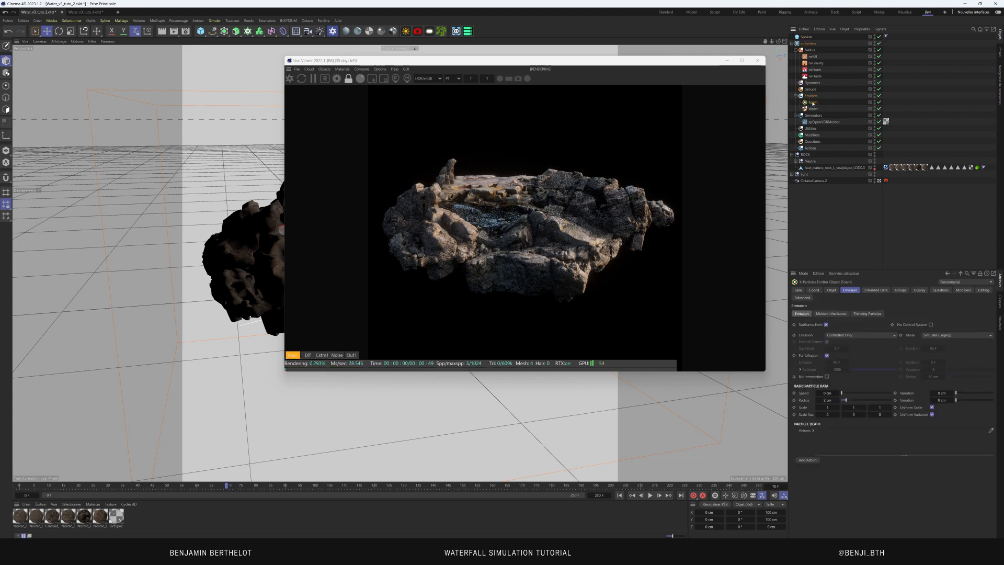
right_click(812, 102)
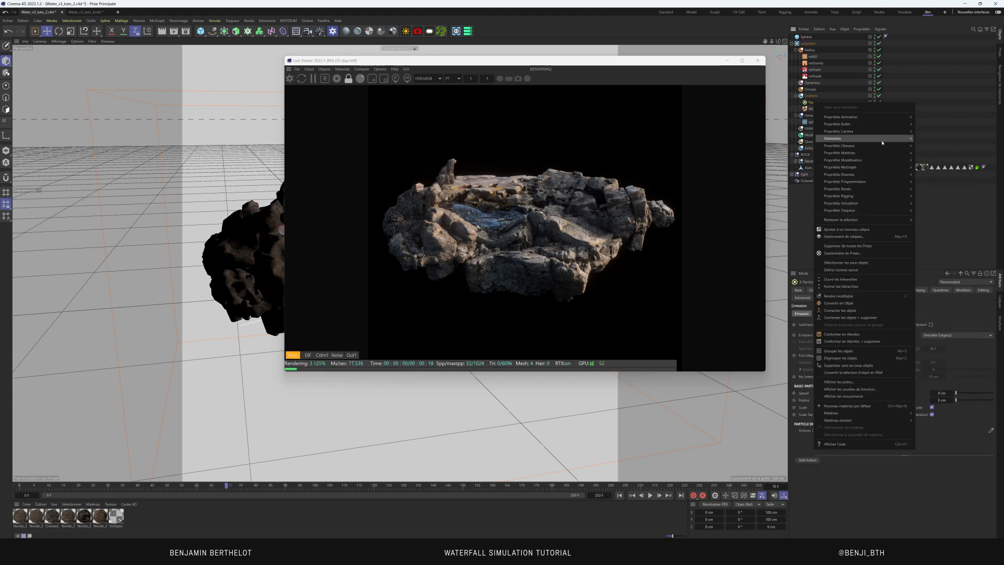
mouse_move(889, 139)
mouse_move(933, 139)
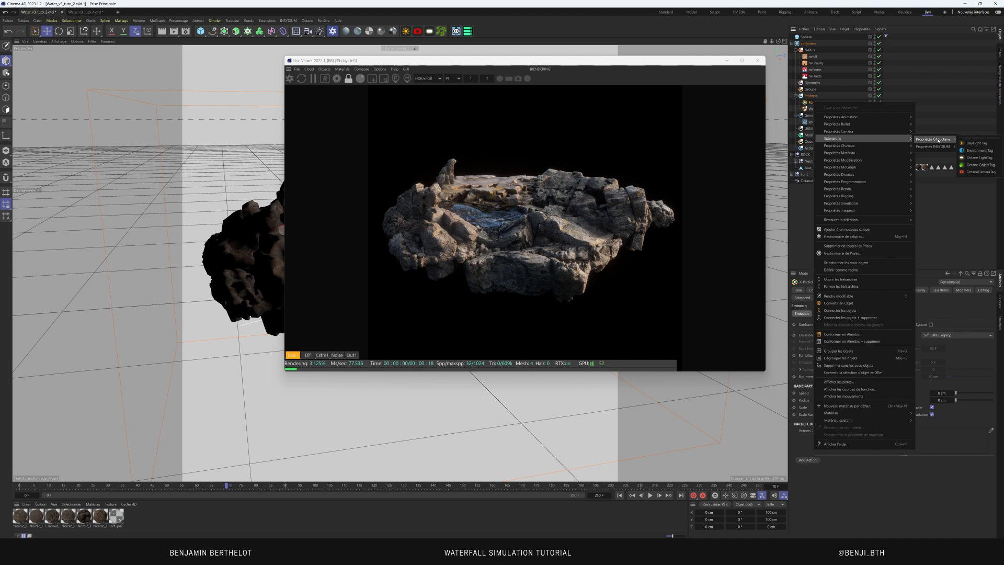
left_click(983, 165)
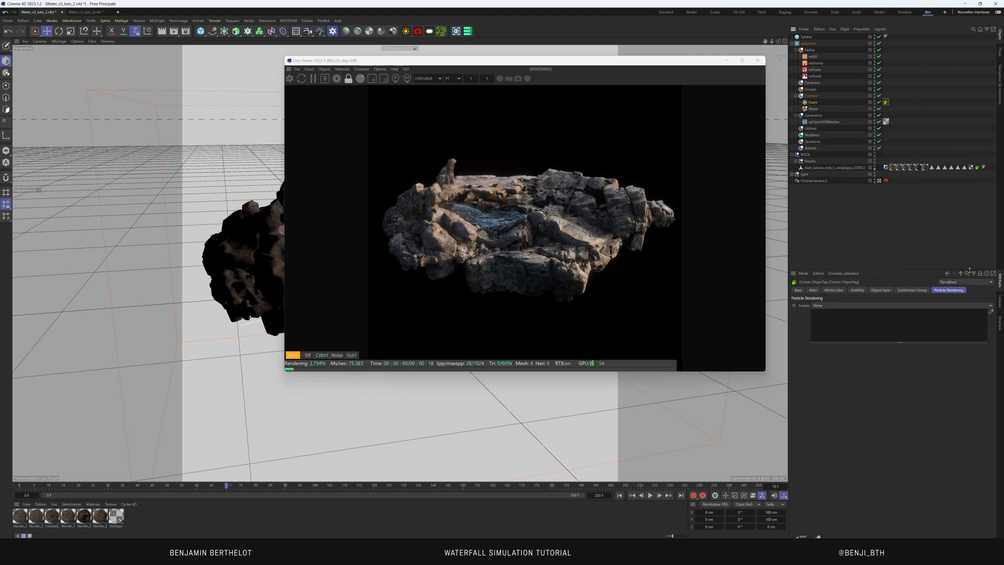
Set the Foam tag's Particle Rendering to Geometry, assign the Sphere as the particle shape, and check the render in the Live Viewer
left_click(926, 306)
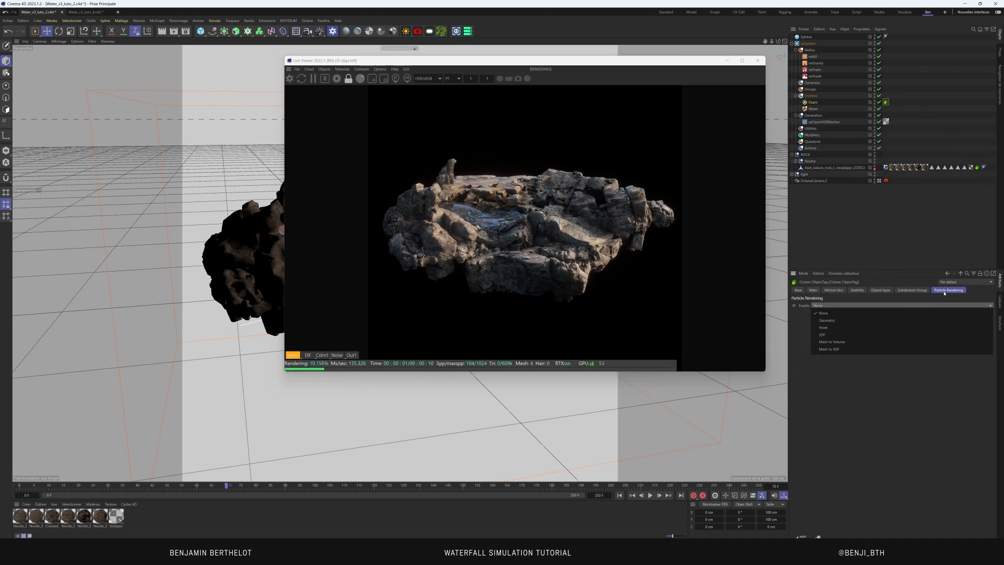
left_click(826, 320)
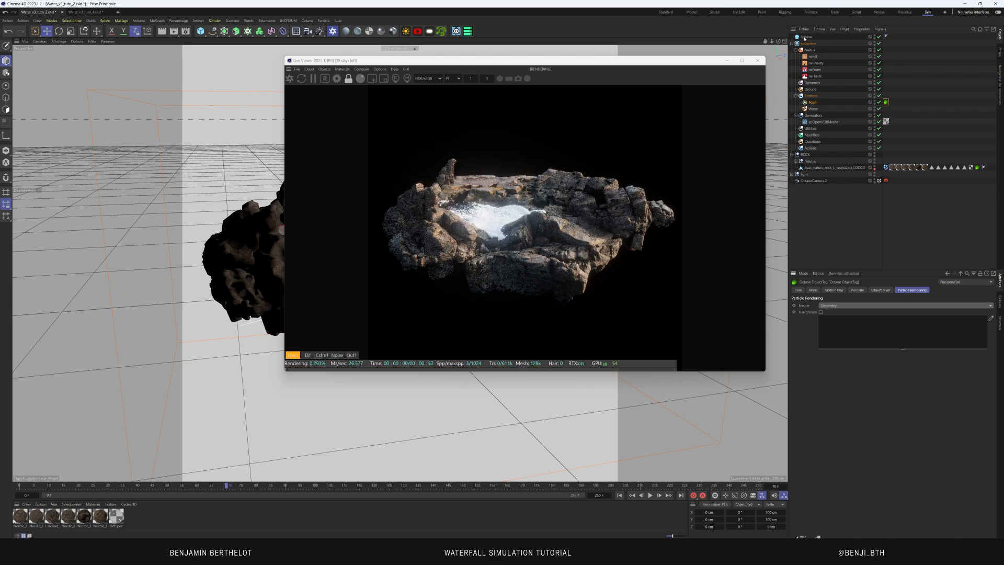
left_click_drag(804, 38, 856, 327)
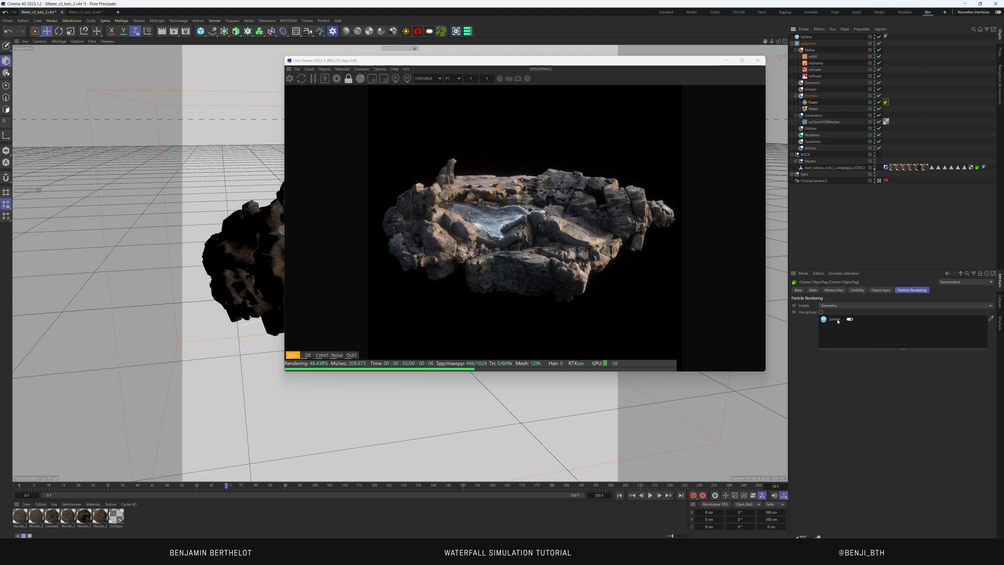
left_click_drag(365, 60, 367, 98)
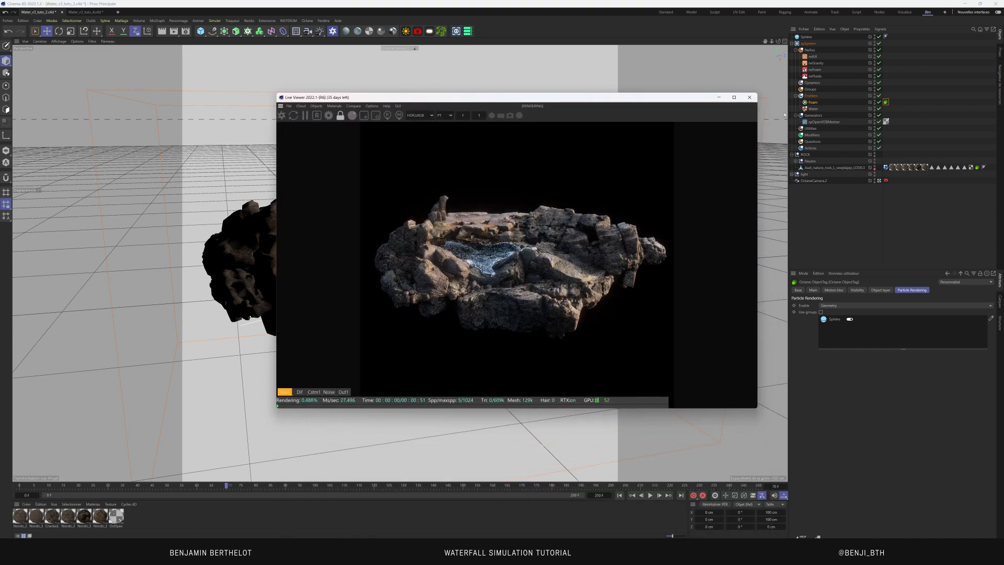
left_click(805, 37)
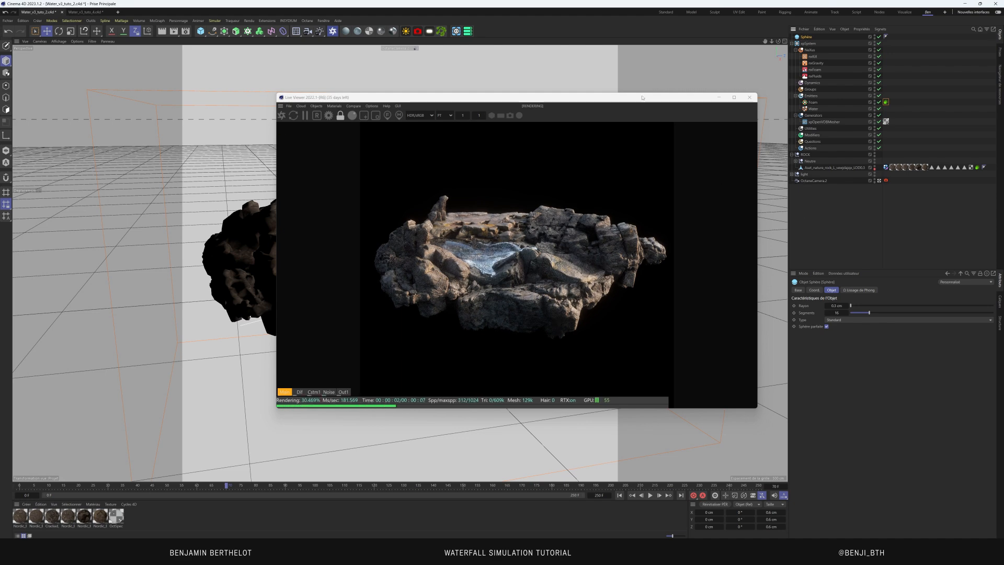
left_click_drag(642, 100, 627, 76)
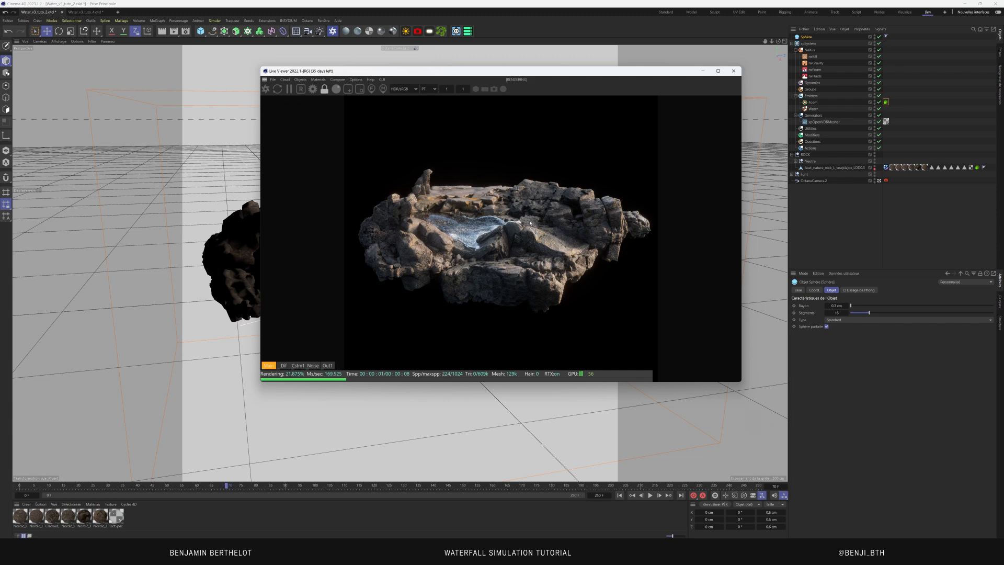
Collapse the scene hierarchy and add an xpCache object
left_click(794, 49)
left_click(791, 44)
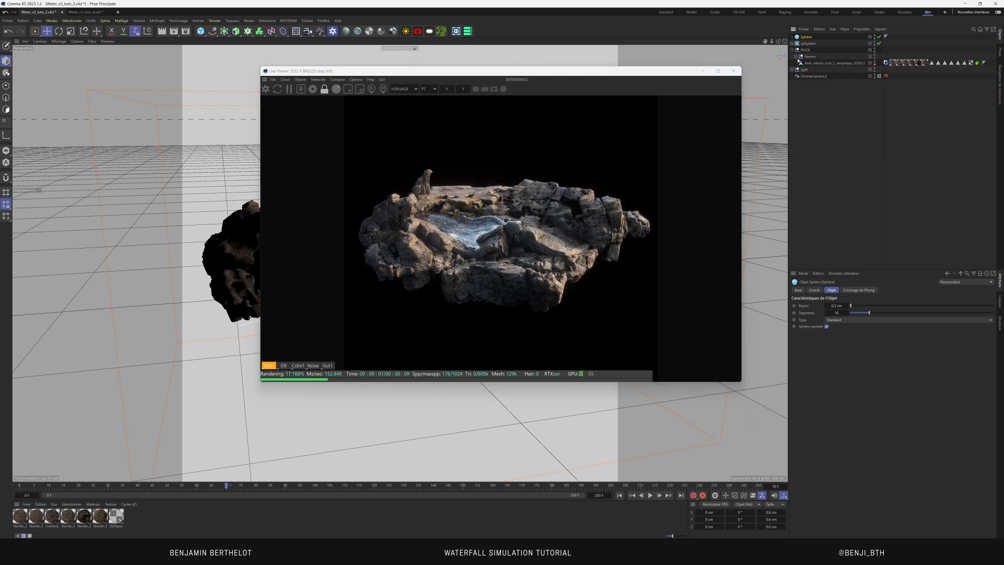
left_click(792, 51)
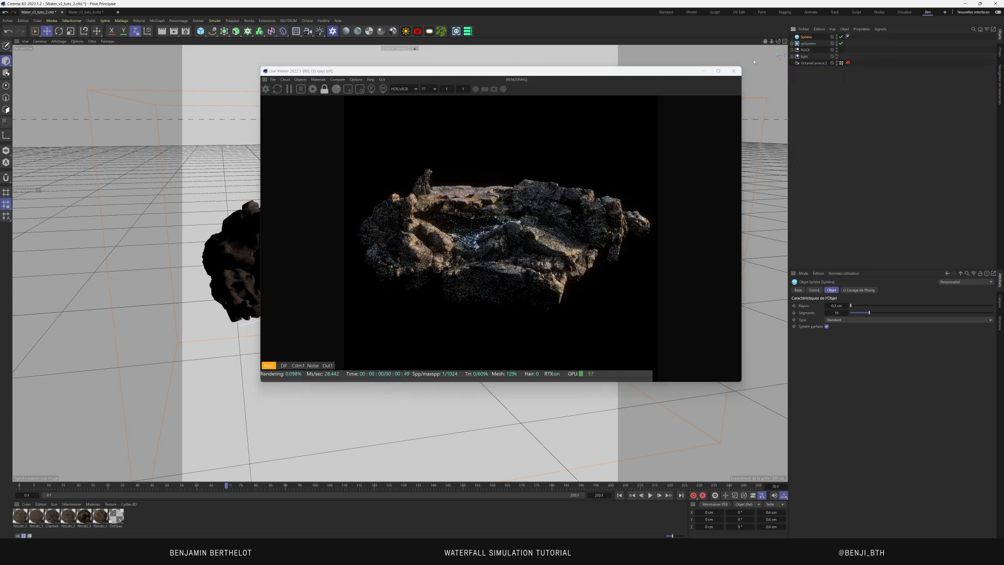
left_click(467, 32)
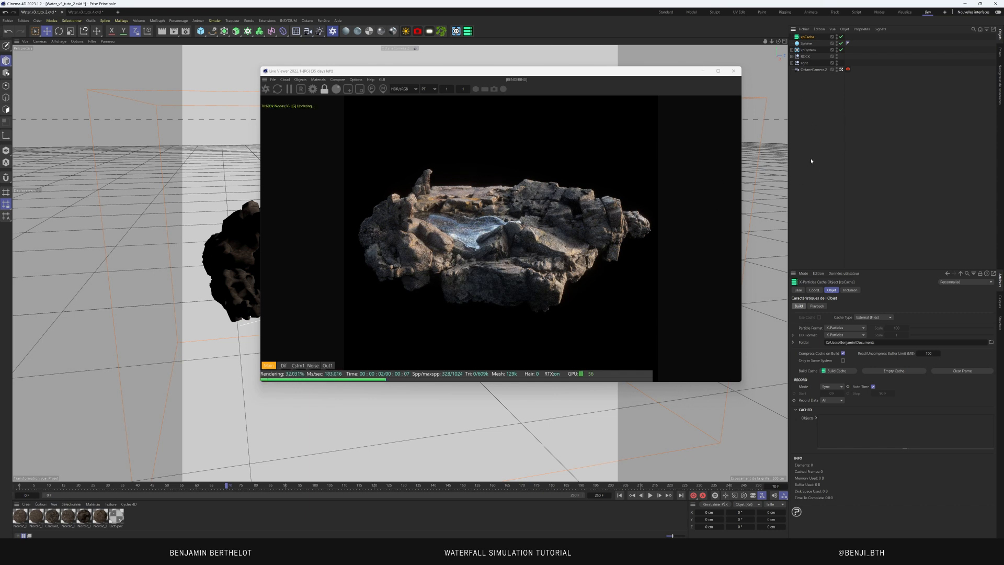
Set the Water emitter's Birthrate to 230000 with a Variation of 30000
left_click(791, 49)
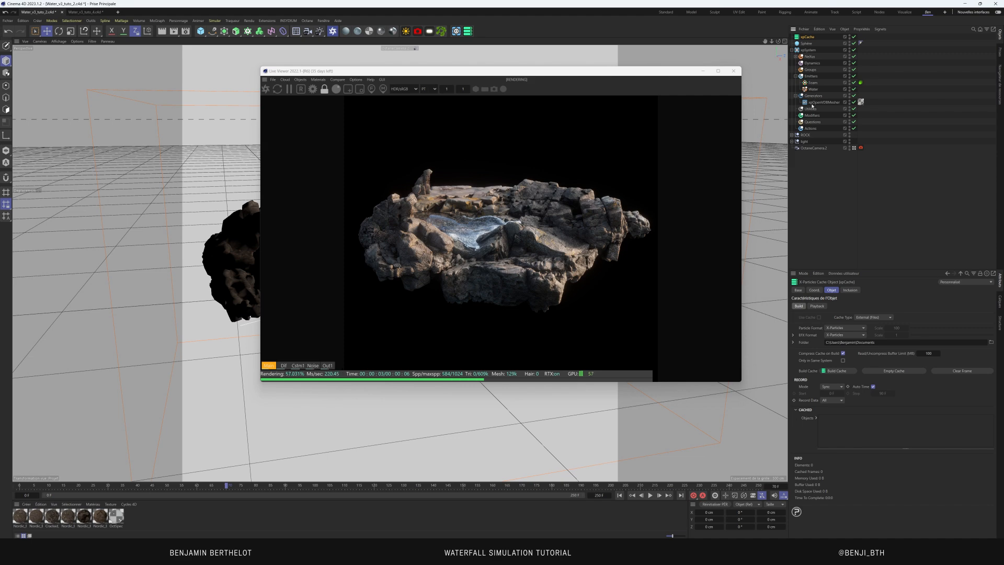
left_click(813, 89)
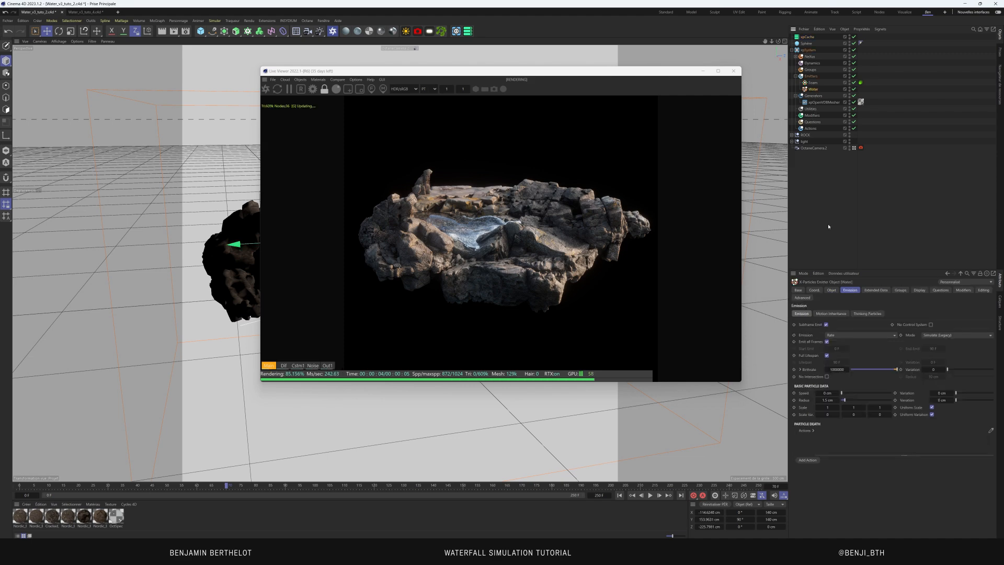
left_click(833, 370)
type("100000")
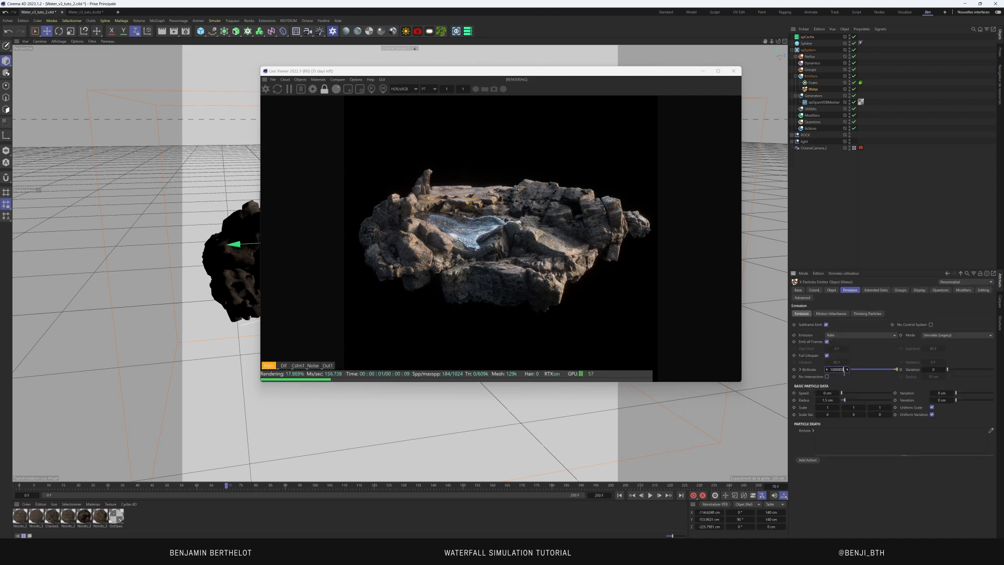
key("BackSpace")
key("BackSpace")
key("BackSpace")
key("BackSpace")
key("BackSpace")
key("BackSpace")
type("230000")
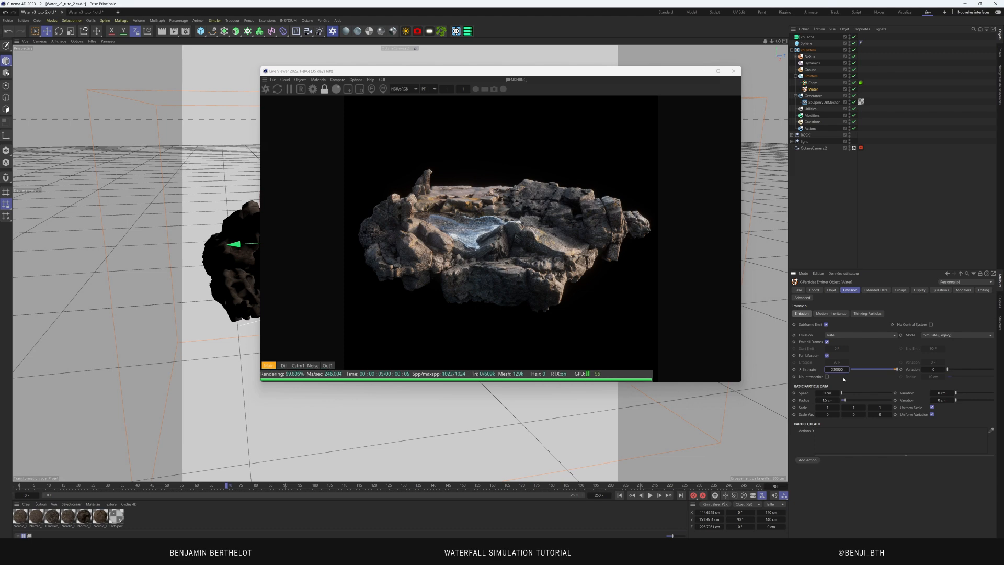
key("Return")
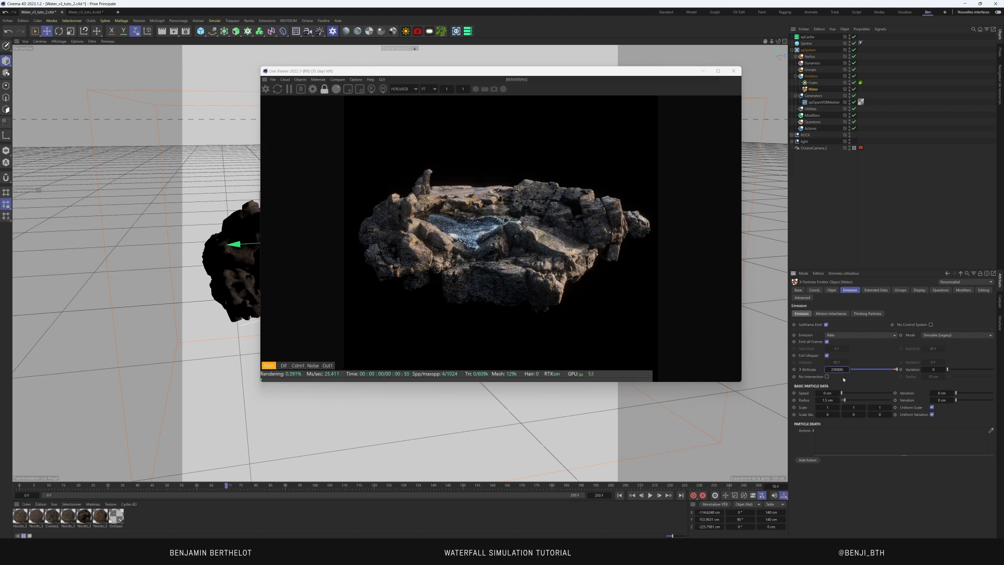
left_click(935, 369)
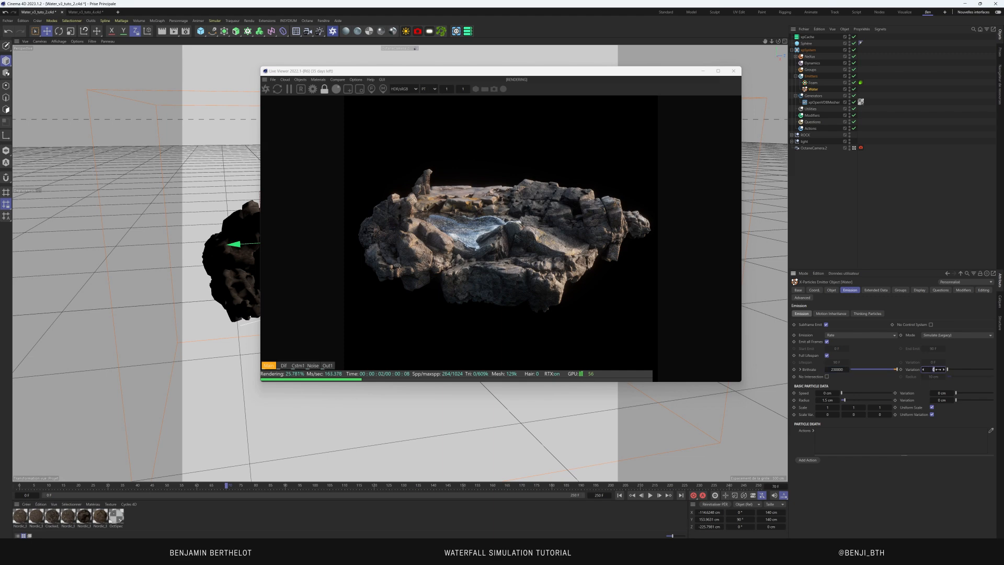
type("30000")
key("Return")
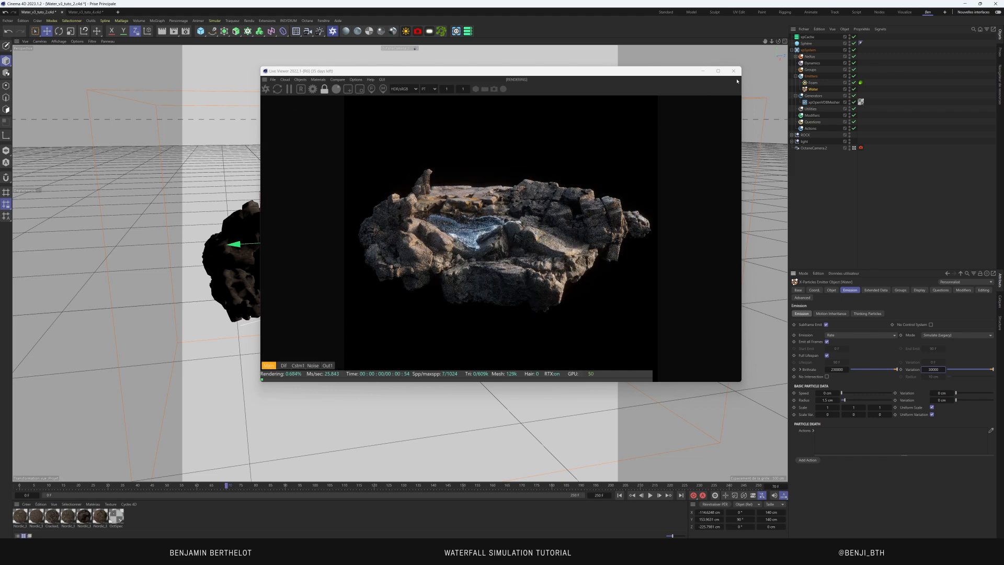
Close the Live Viewer, select the xpCache object, and expand the xpSystem hierarchy to show the cached setup
left_click(734, 71)
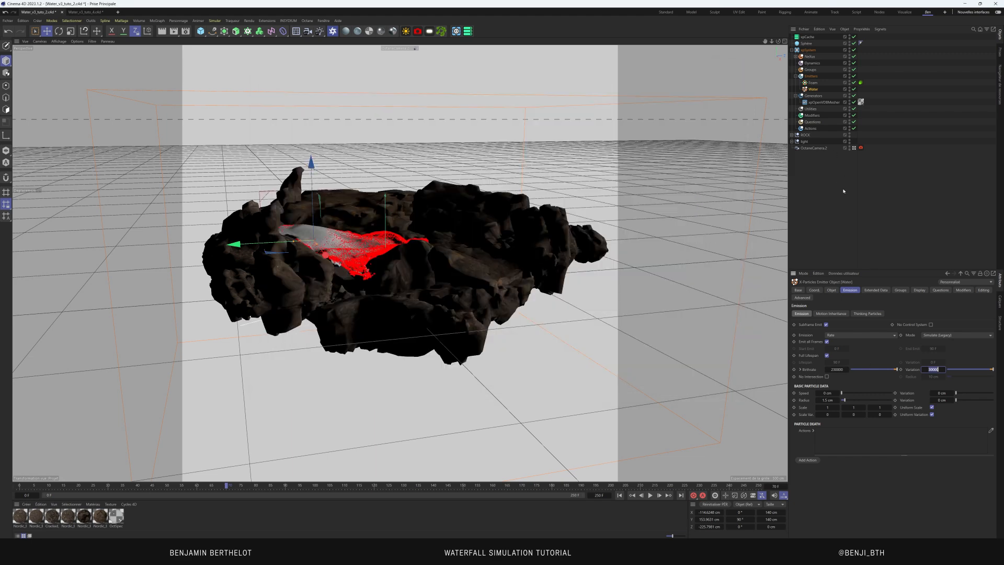
left_click(806, 37)
left_click(791, 50)
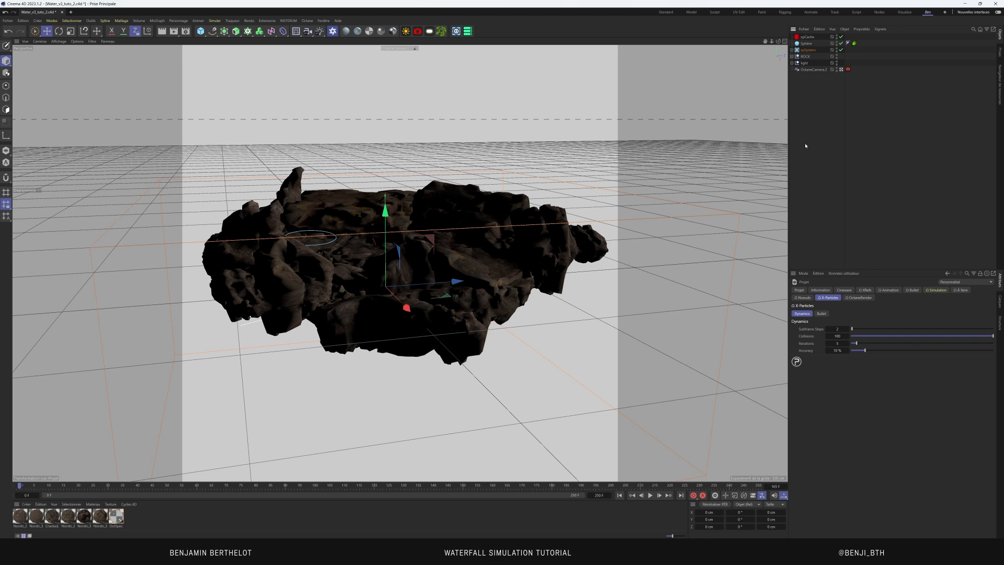
left_click(791, 49)
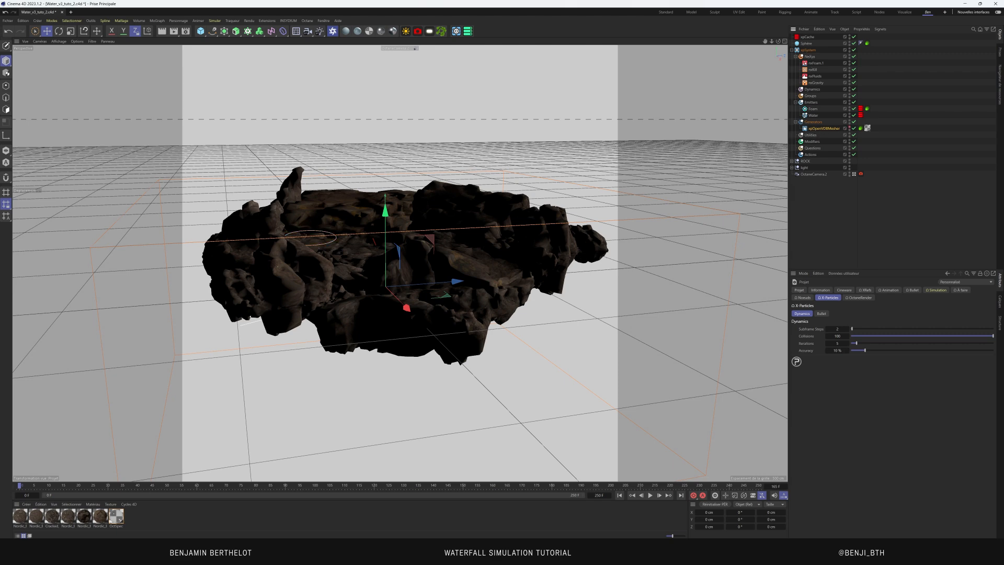
Play back the cached simulation and render frame 165 in the Octane Live Viewer
left_click(650, 495)
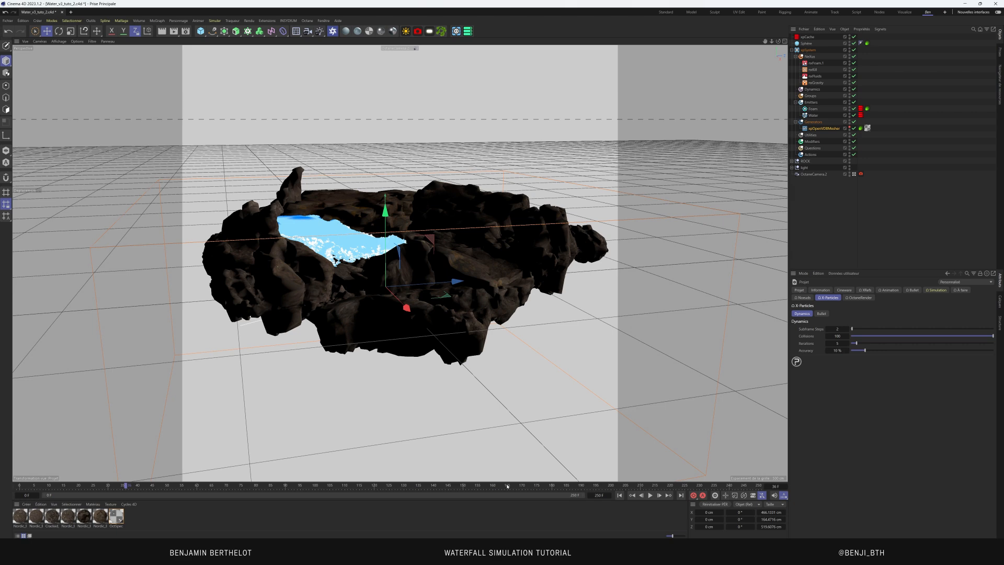
left_click(507, 486)
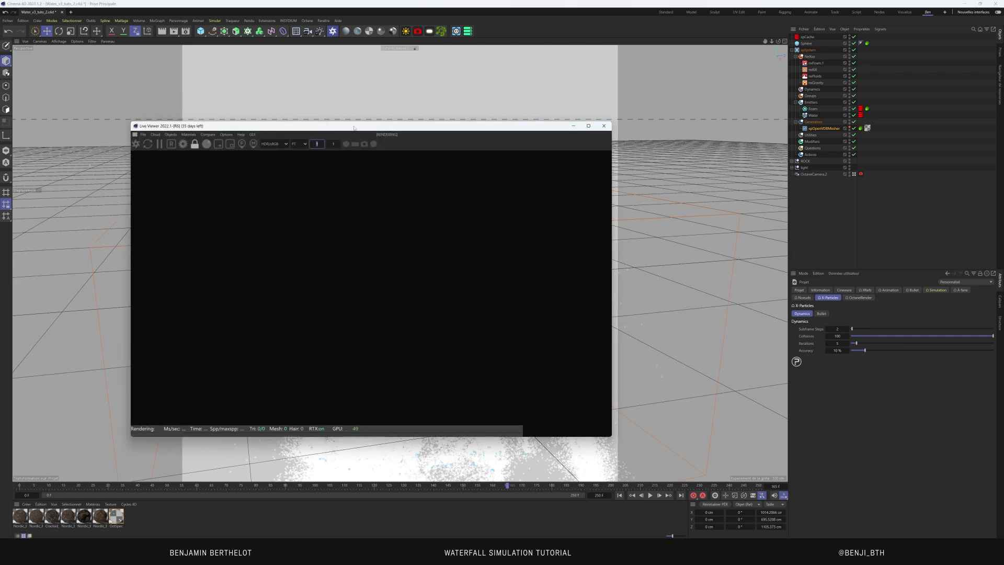
left_click_drag(354, 126, 481, 74)
left_click(263, 92)
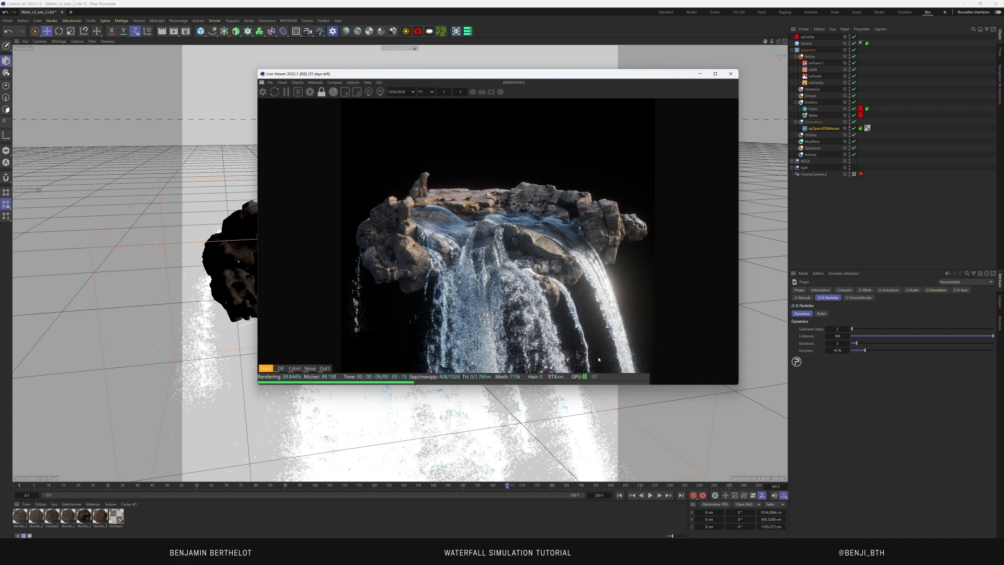
Play the Youtube reference video in Media Player beside the Live Viewer to compare the waterfalls, and close the player
left_click(601, 552)
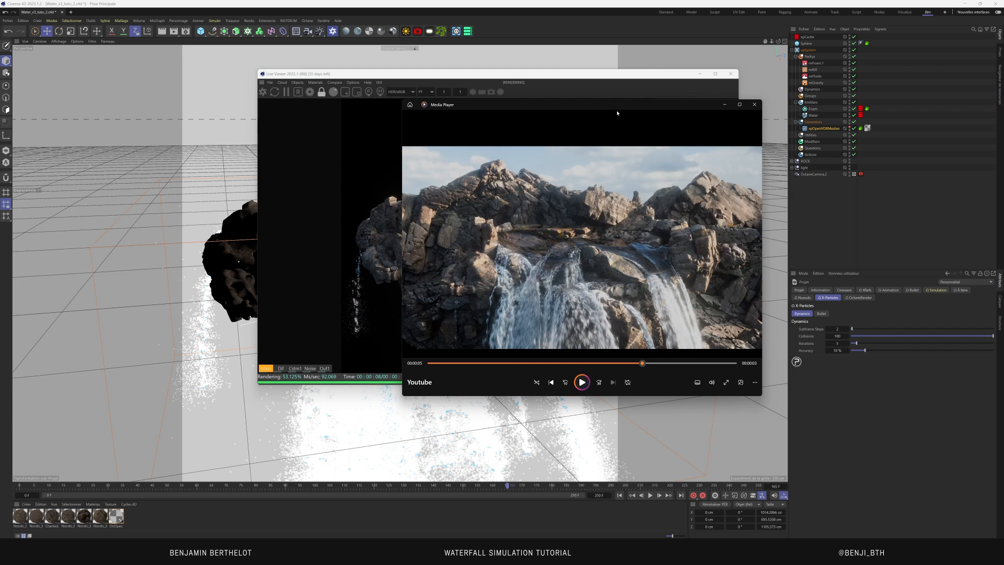
left_click_drag(617, 113, 763, 92)
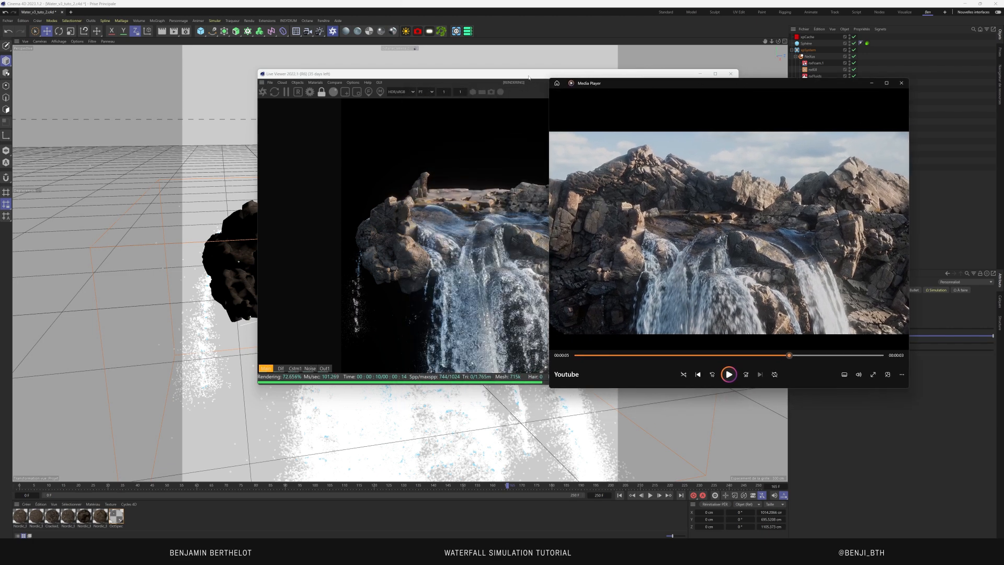
left_click_drag(529, 76, 360, 80)
left_click(601, 552)
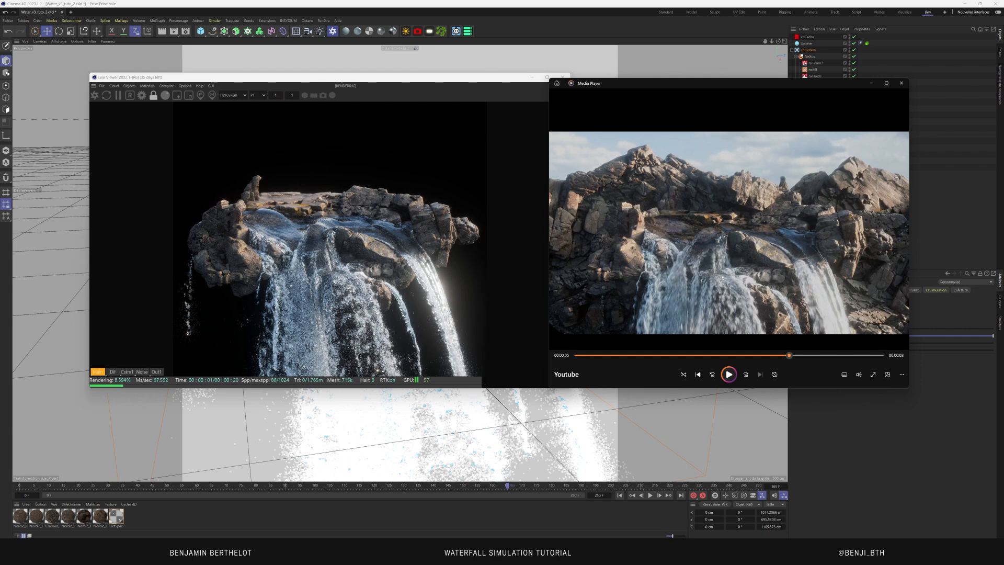
left_click(729, 374)
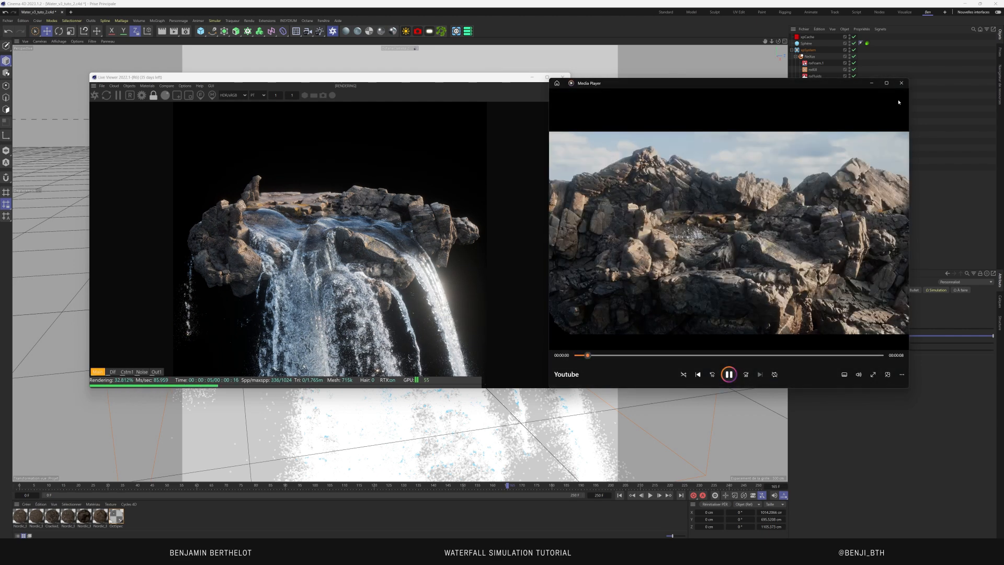
left_click(901, 82)
left_click_drag(421, 78, 634, 53)
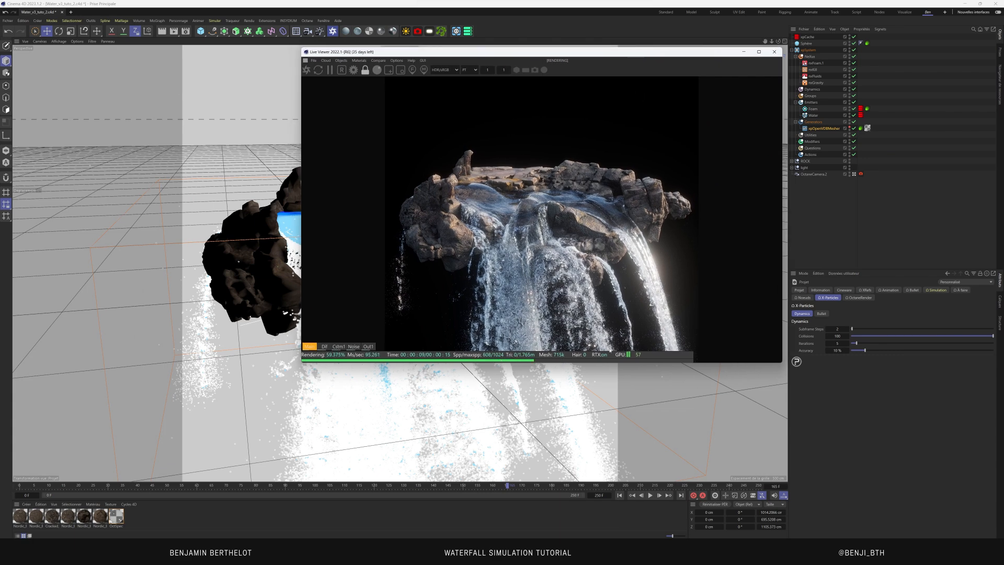
left_click_drag(598, 53, 430, 53)
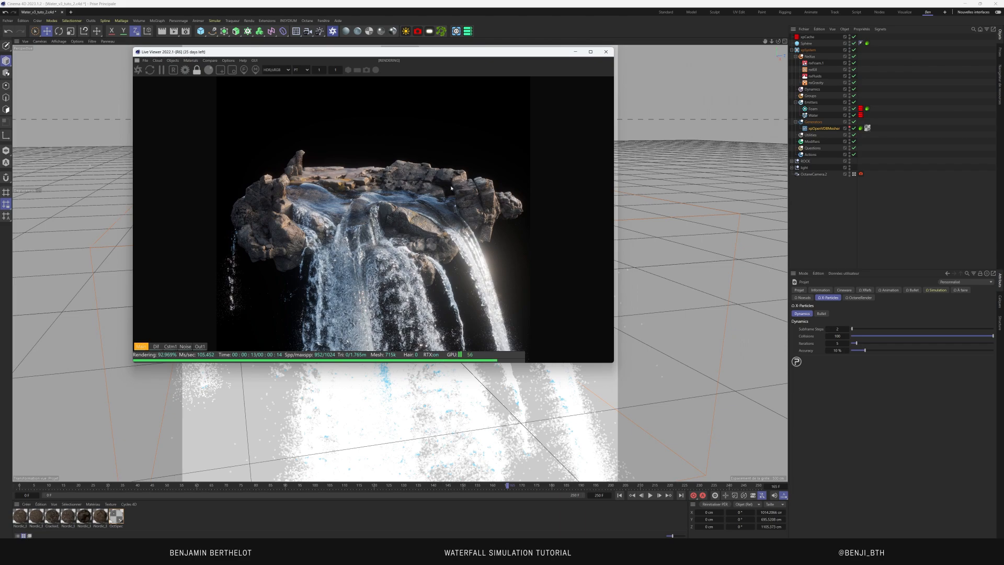